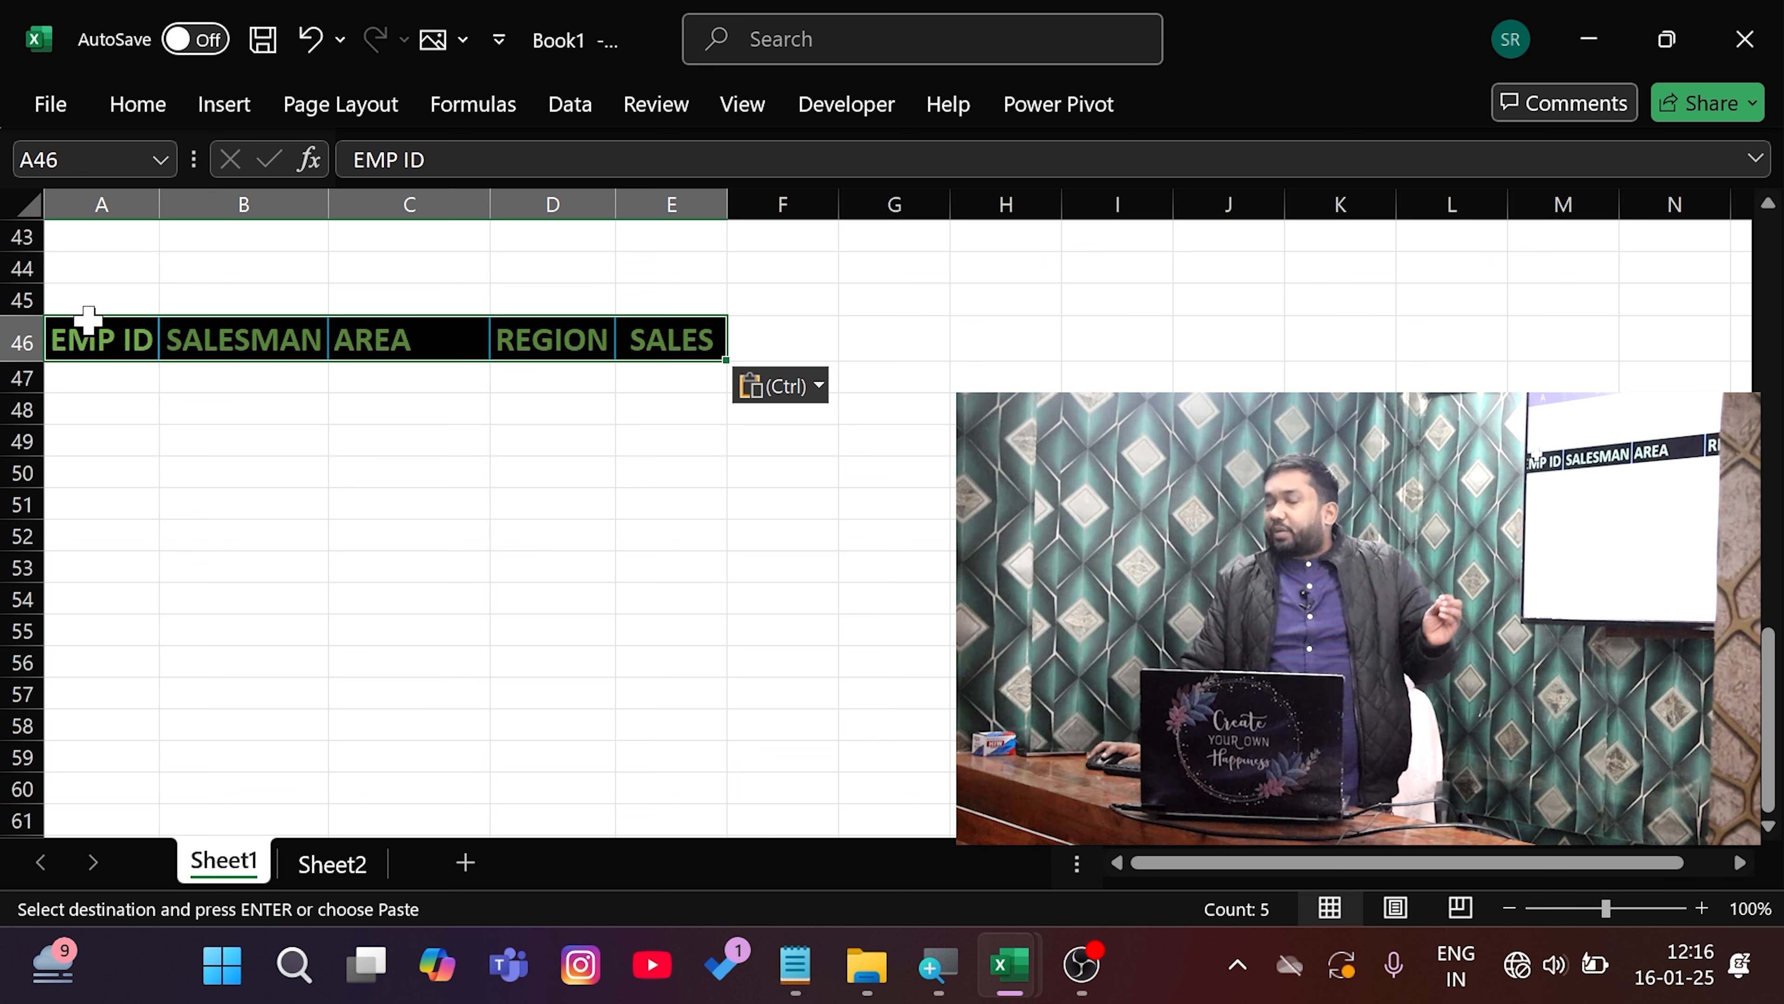
Enter the filter criteria in row 47 under the copied headers: madhubani for AREA and >70000 for SALES
click(107, 380)
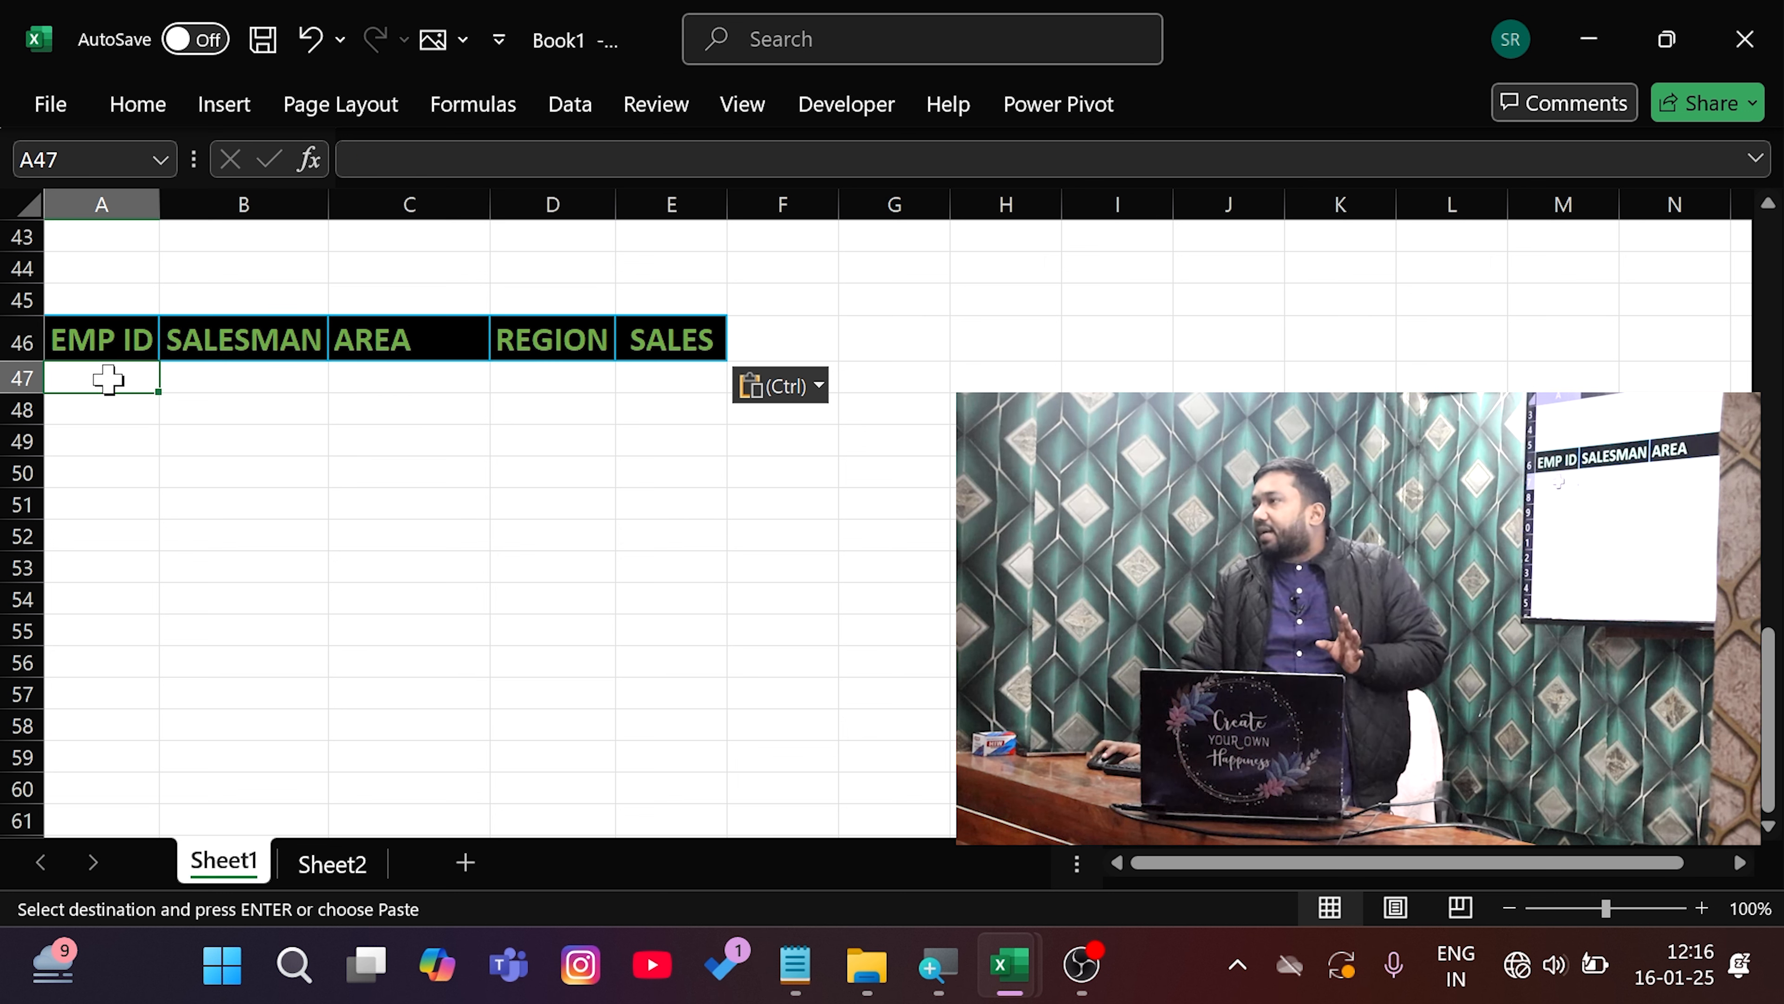
click(213, 468)
click(148, 386)
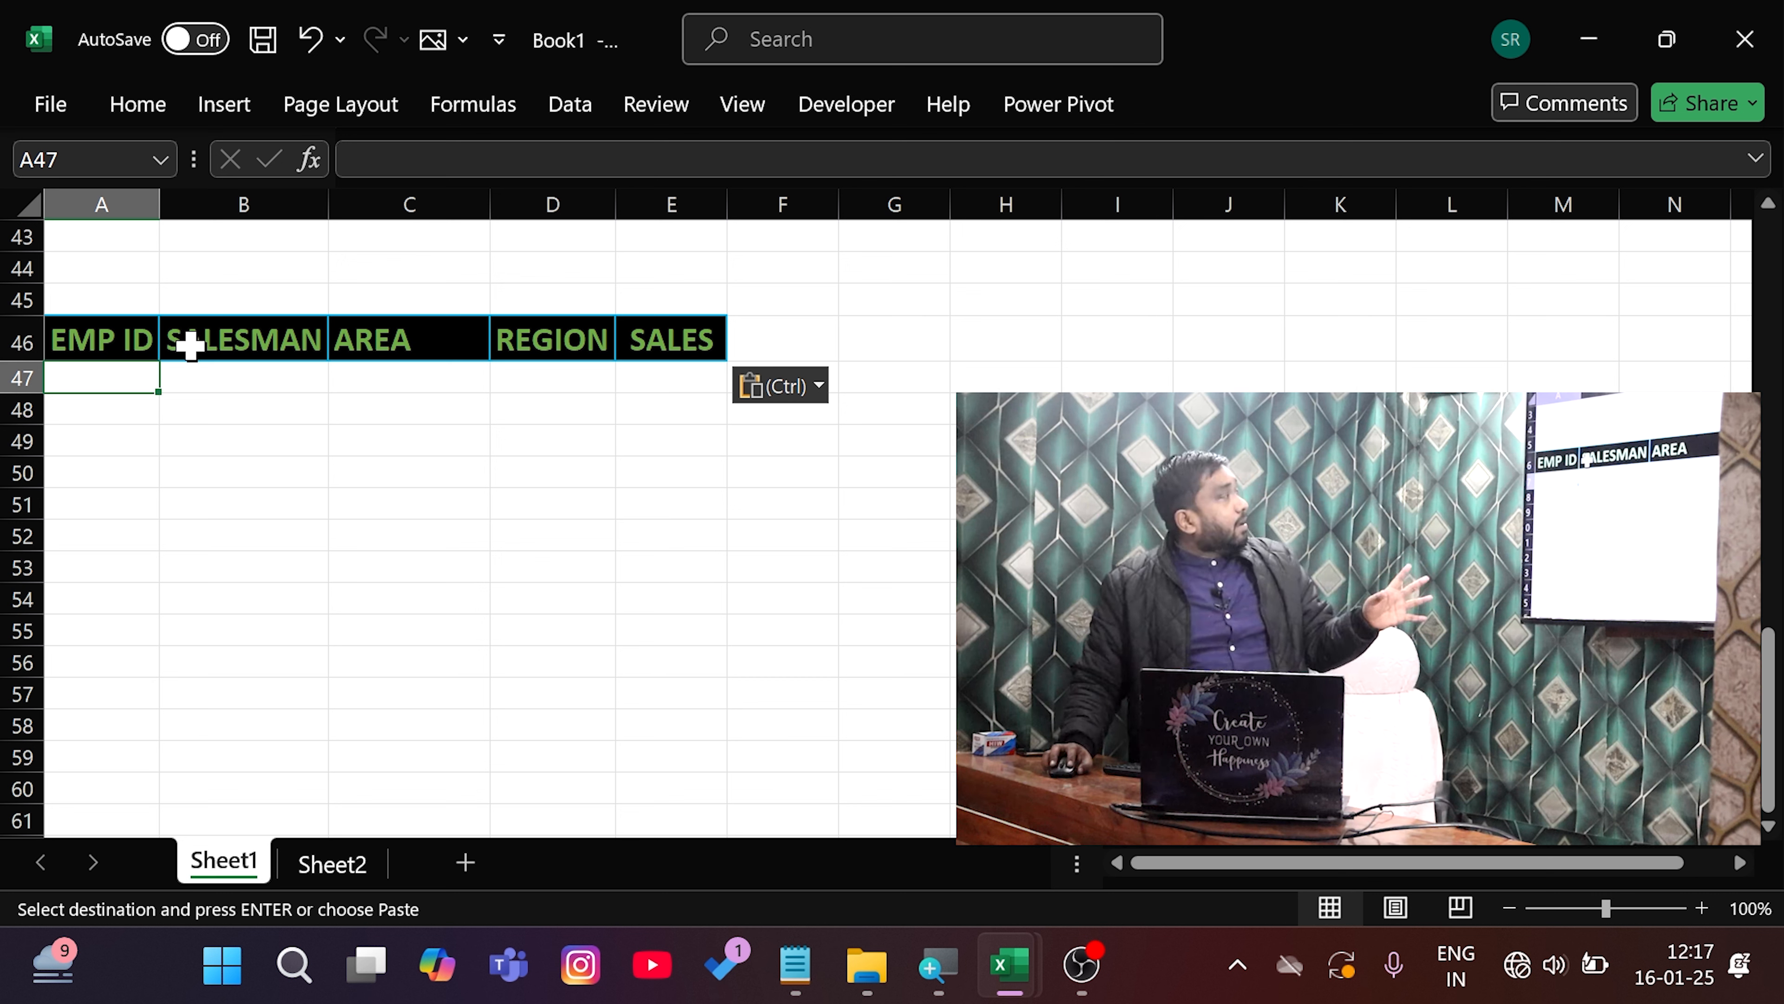
click(211, 372)
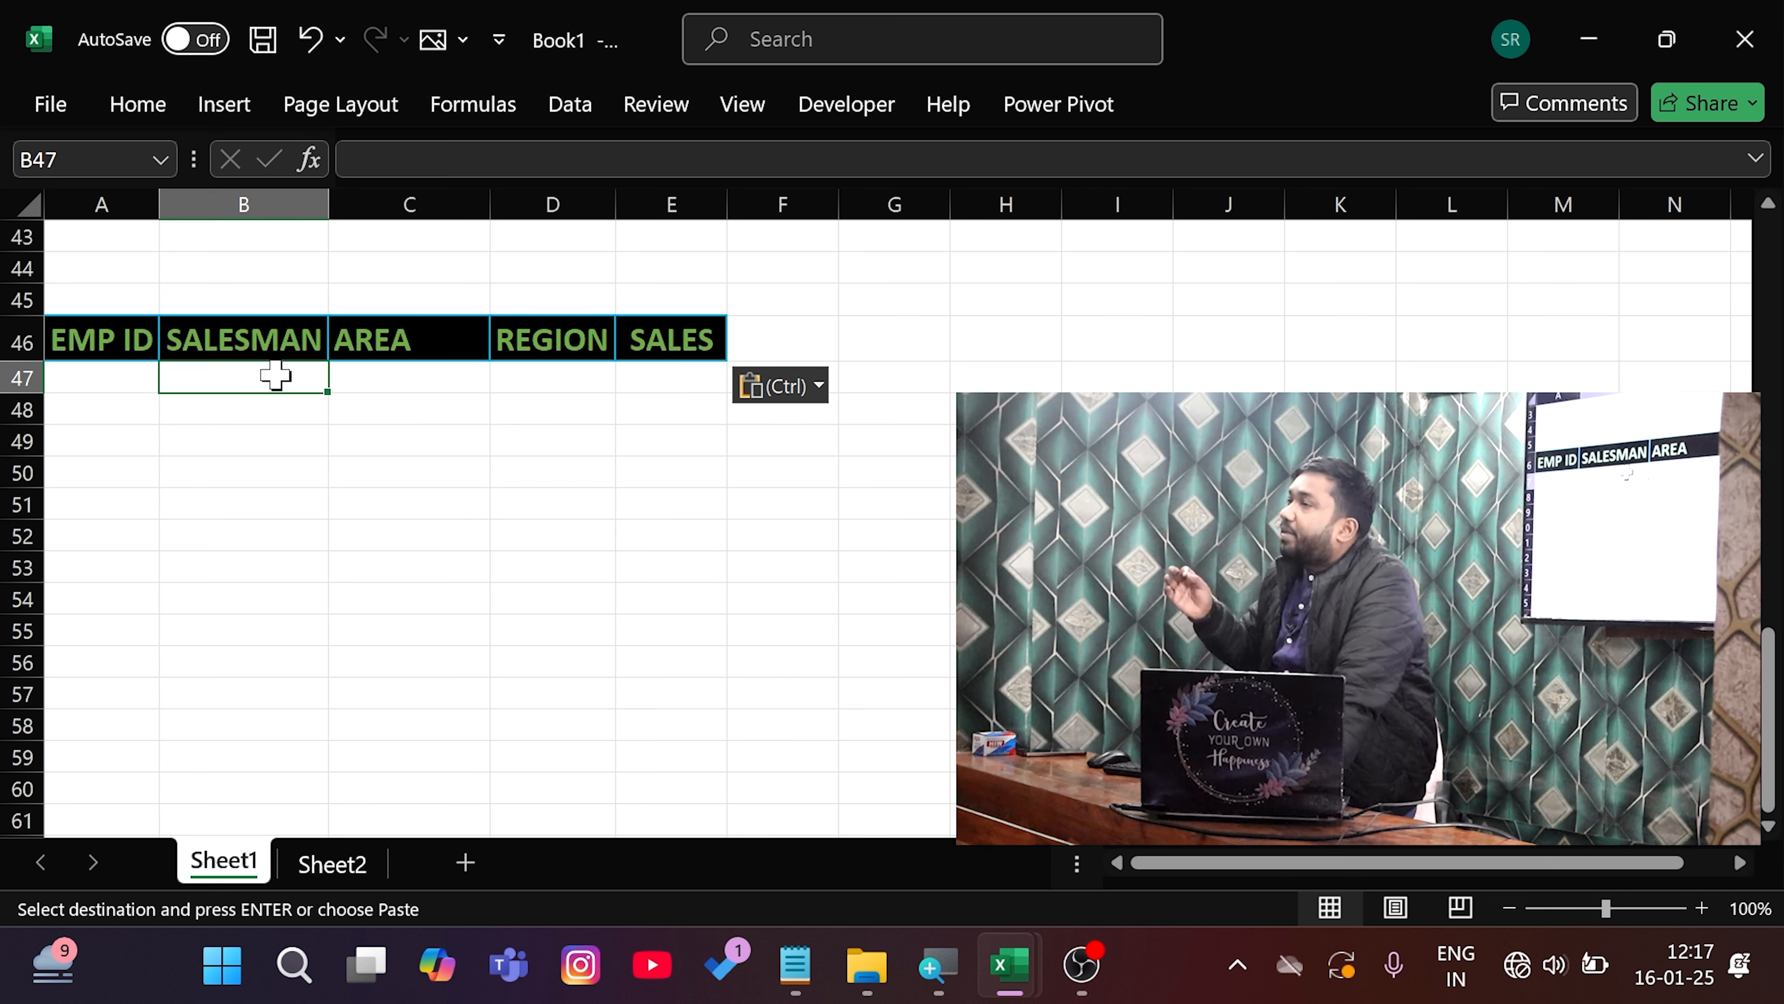
key(Escape)
click(408, 378)
text(madhubani)
click(671, 378)
text(>70000)
key(Return)
drag(95, 444, 696, 460)
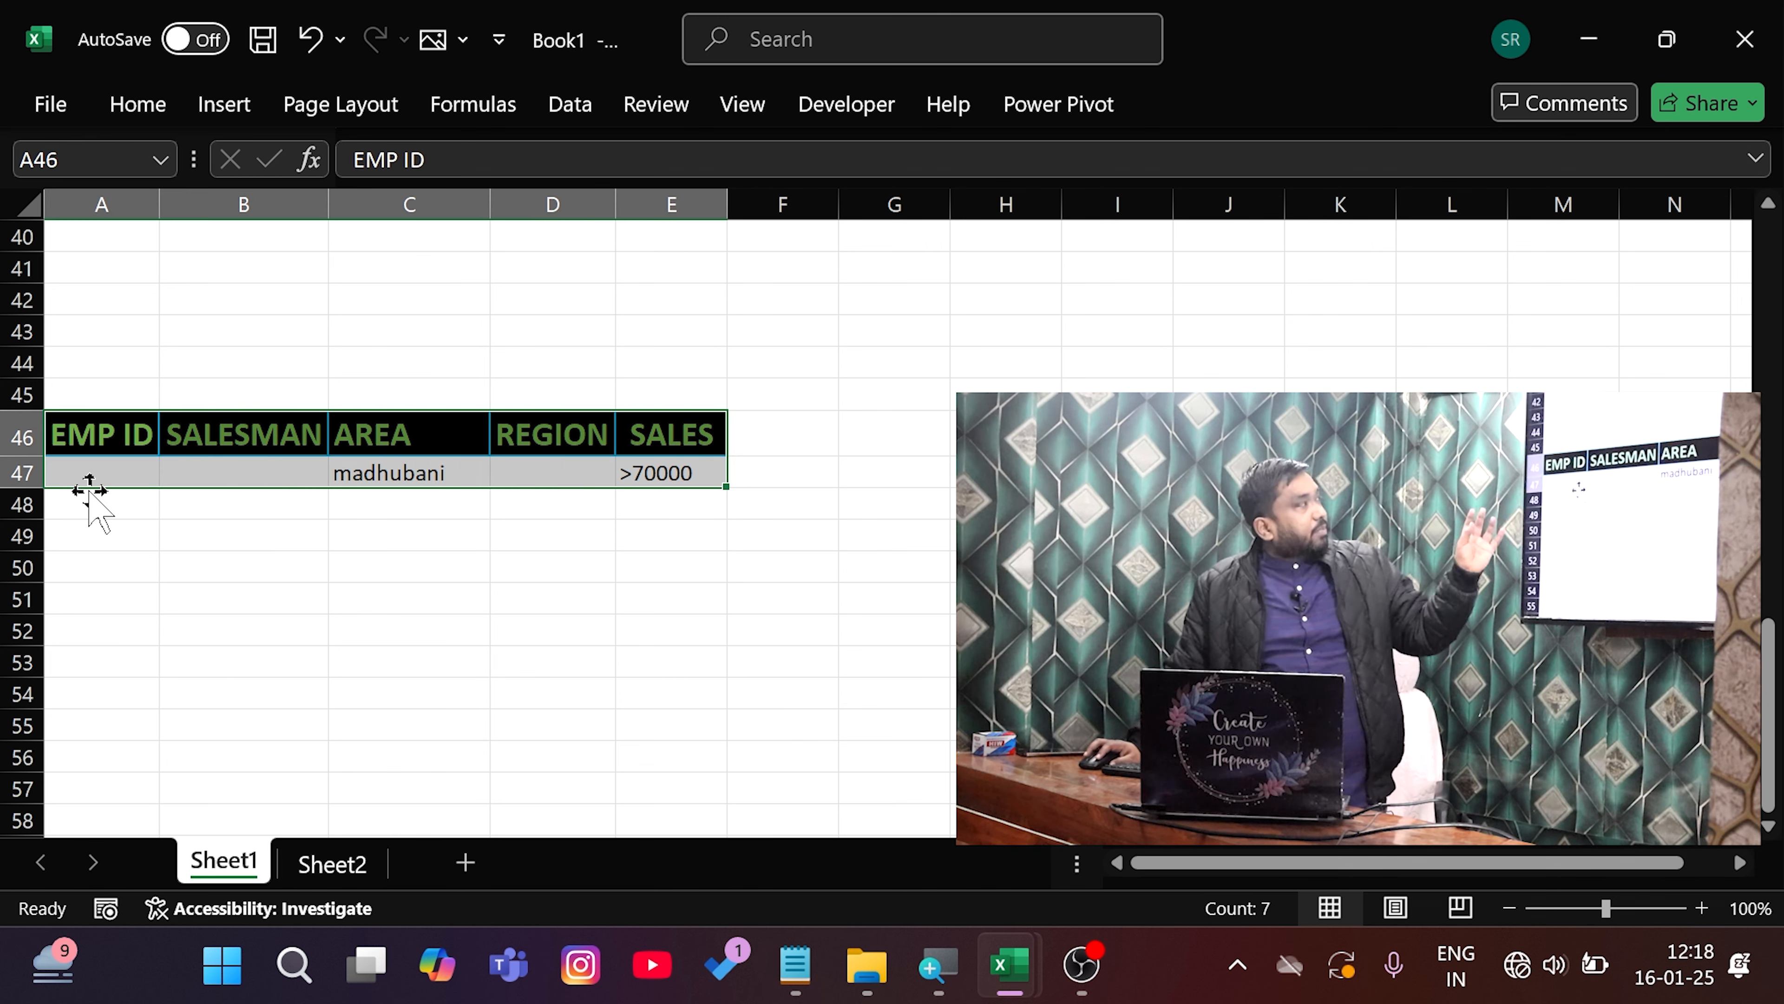
Start an Advanced Filter on the sales table and reselect A1:E37 on Sheet1 as its list range
scroll(271, 470, up, 13)
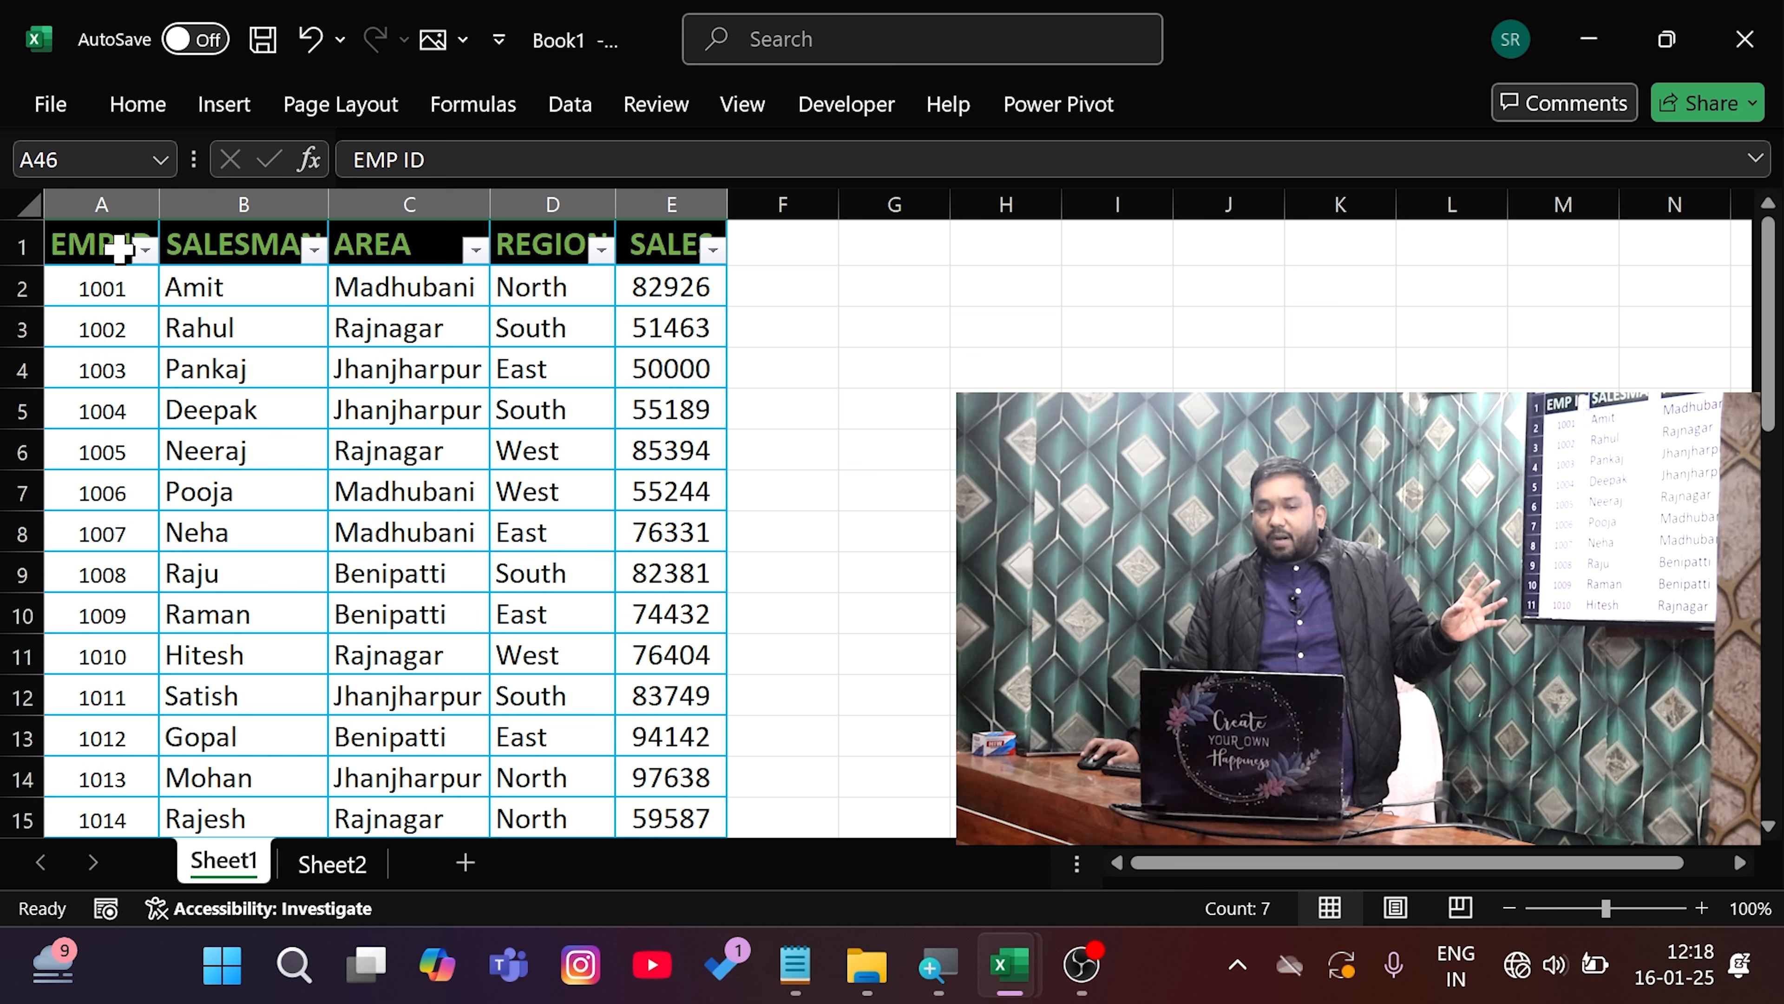
drag(84, 246, 736, 422)
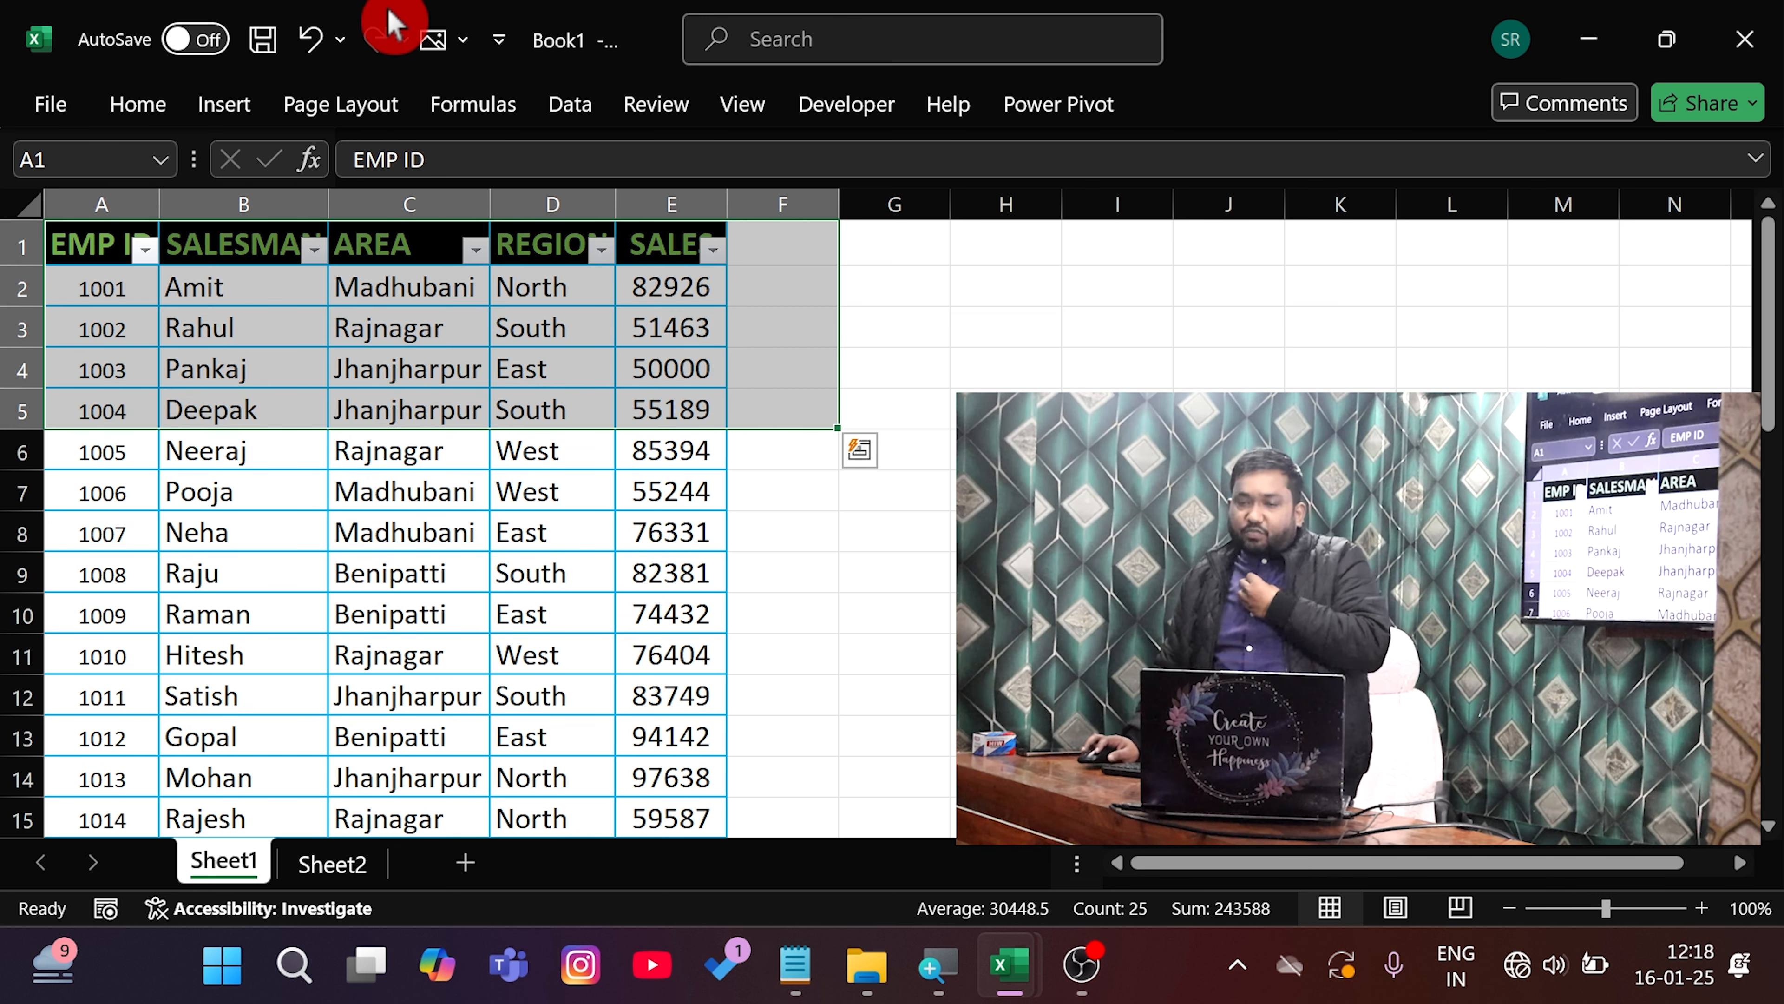
click(500, 370)
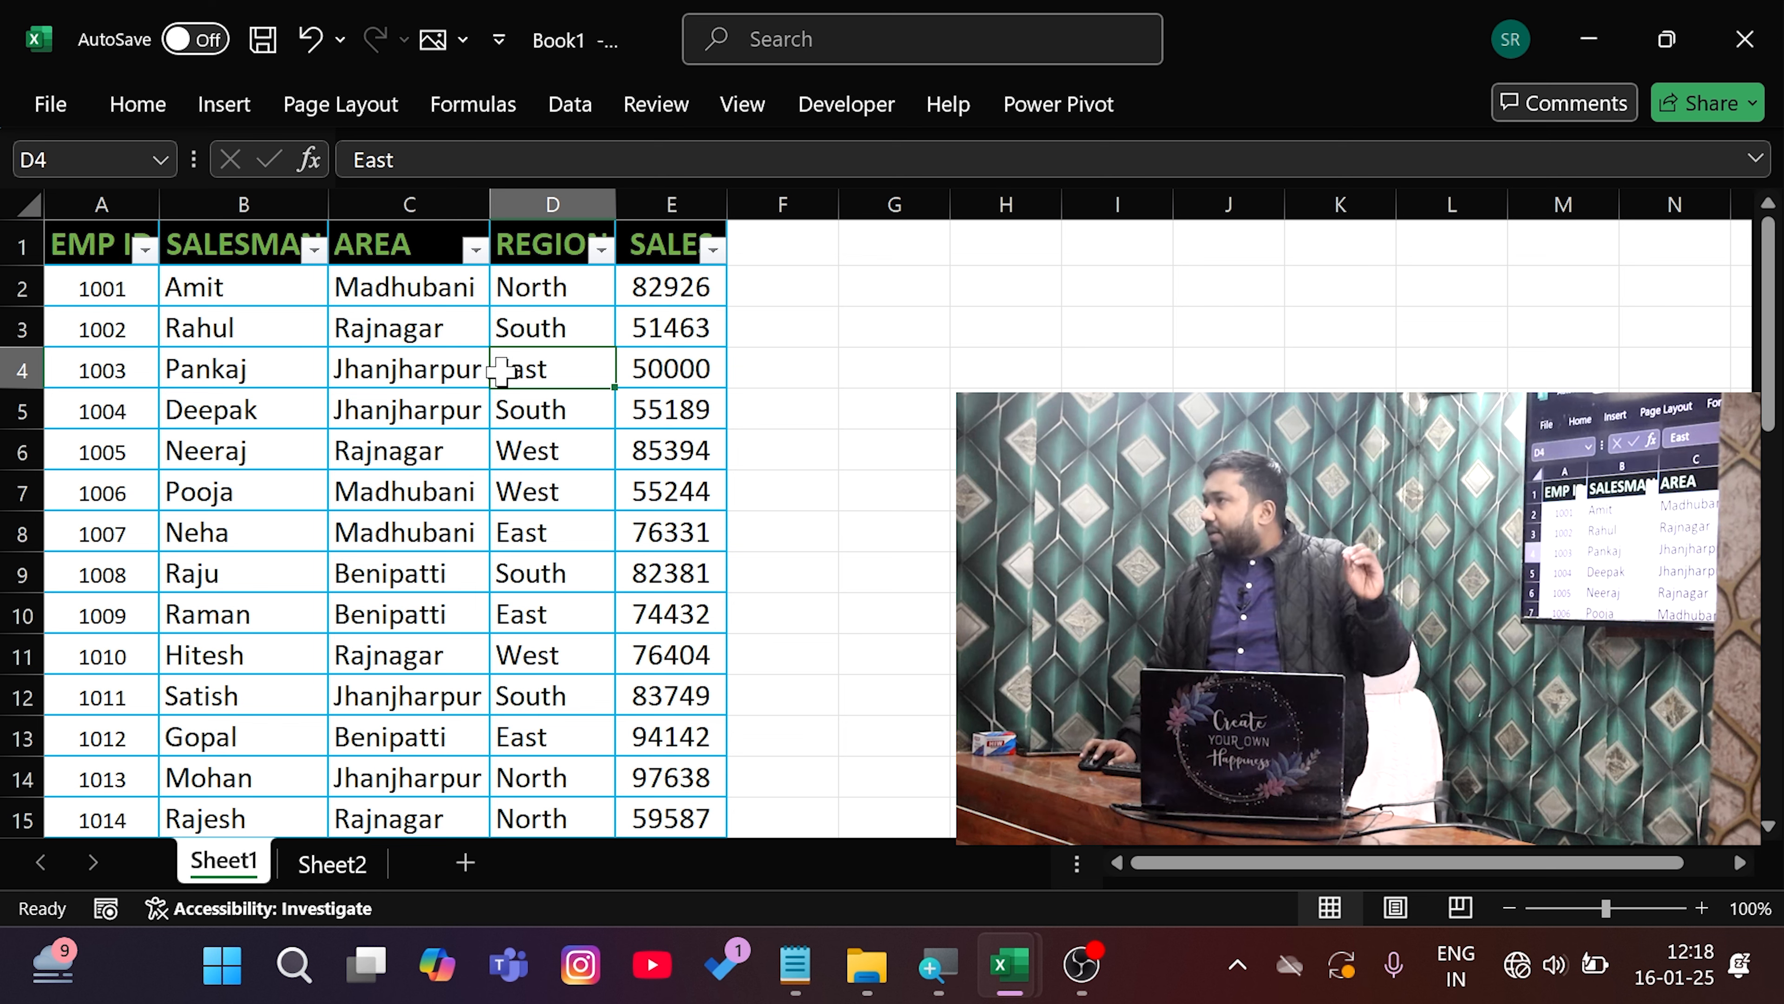
click(595, 121)
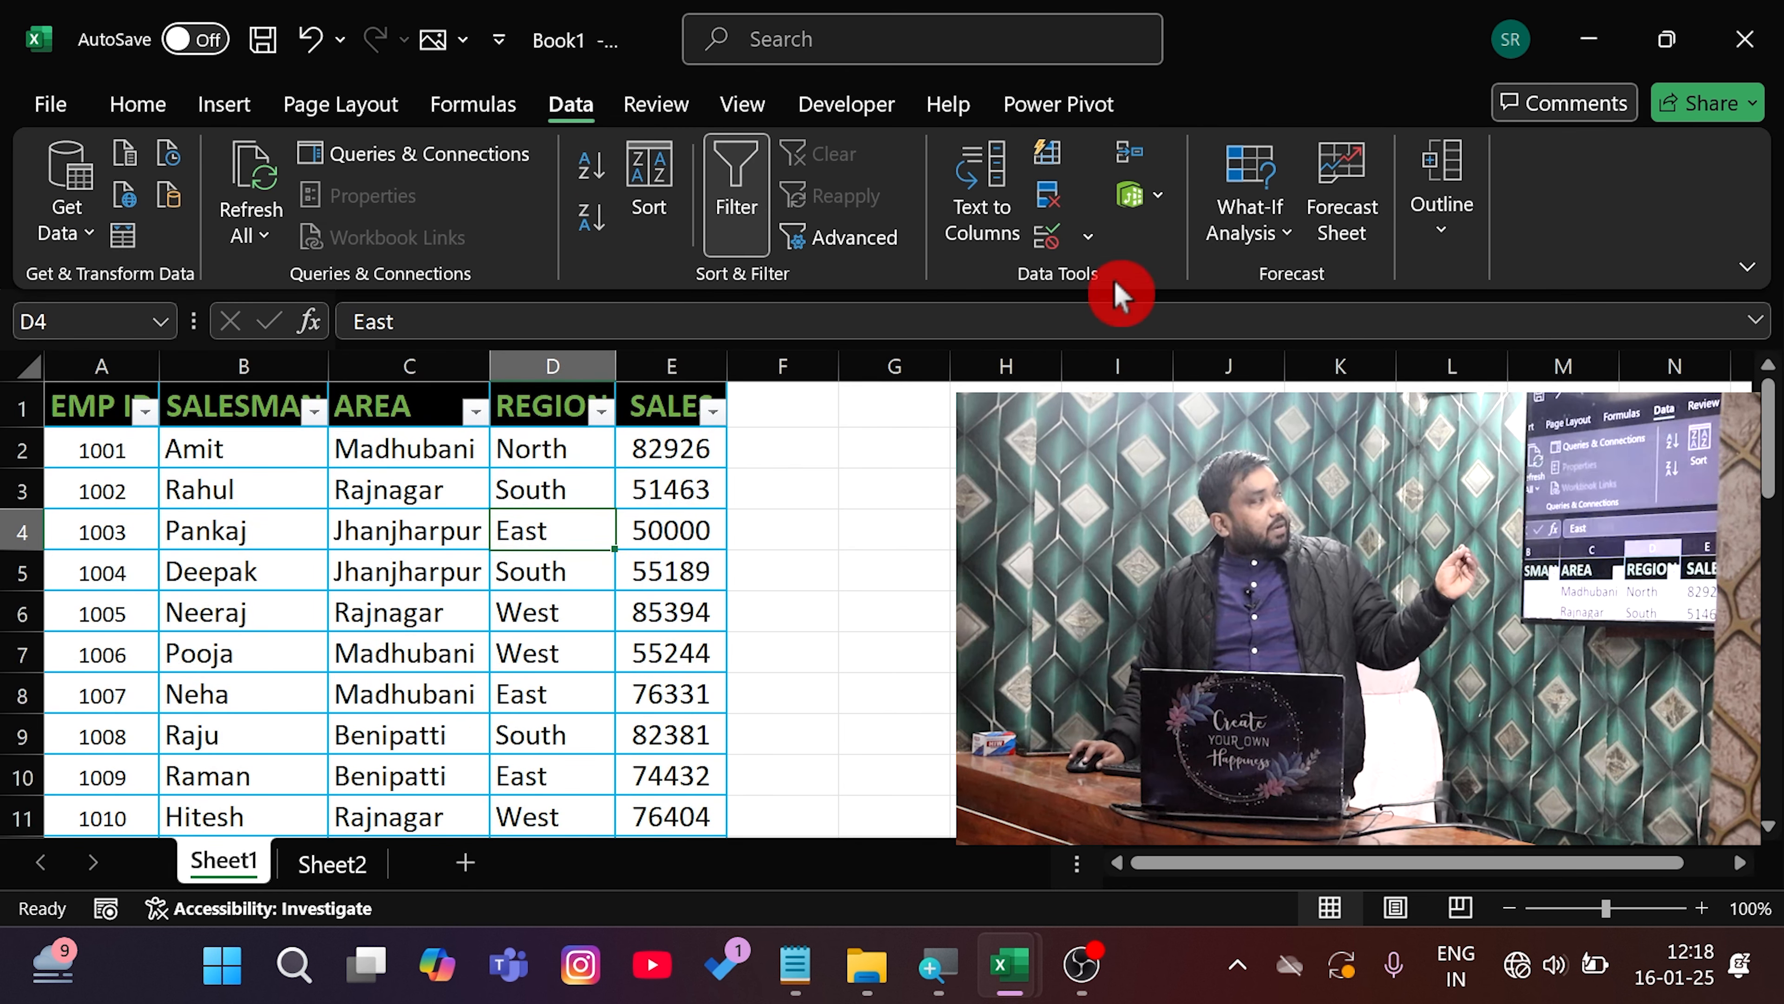
click(877, 243)
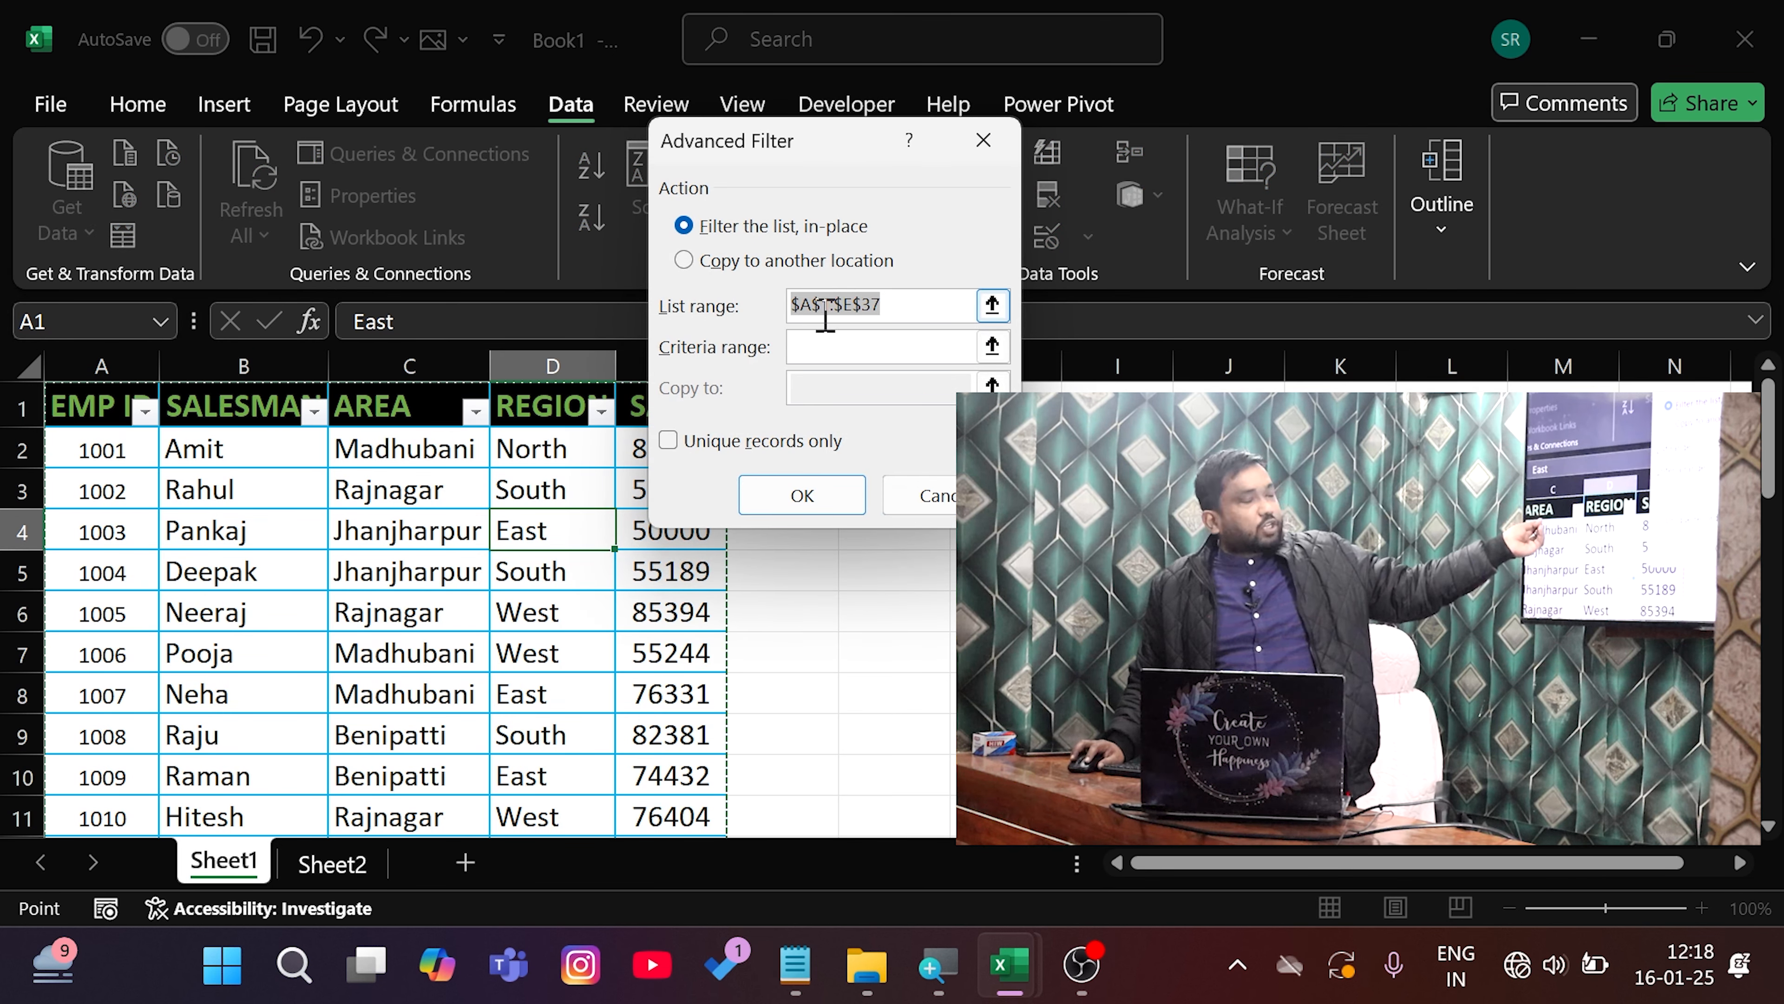
click(808, 347)
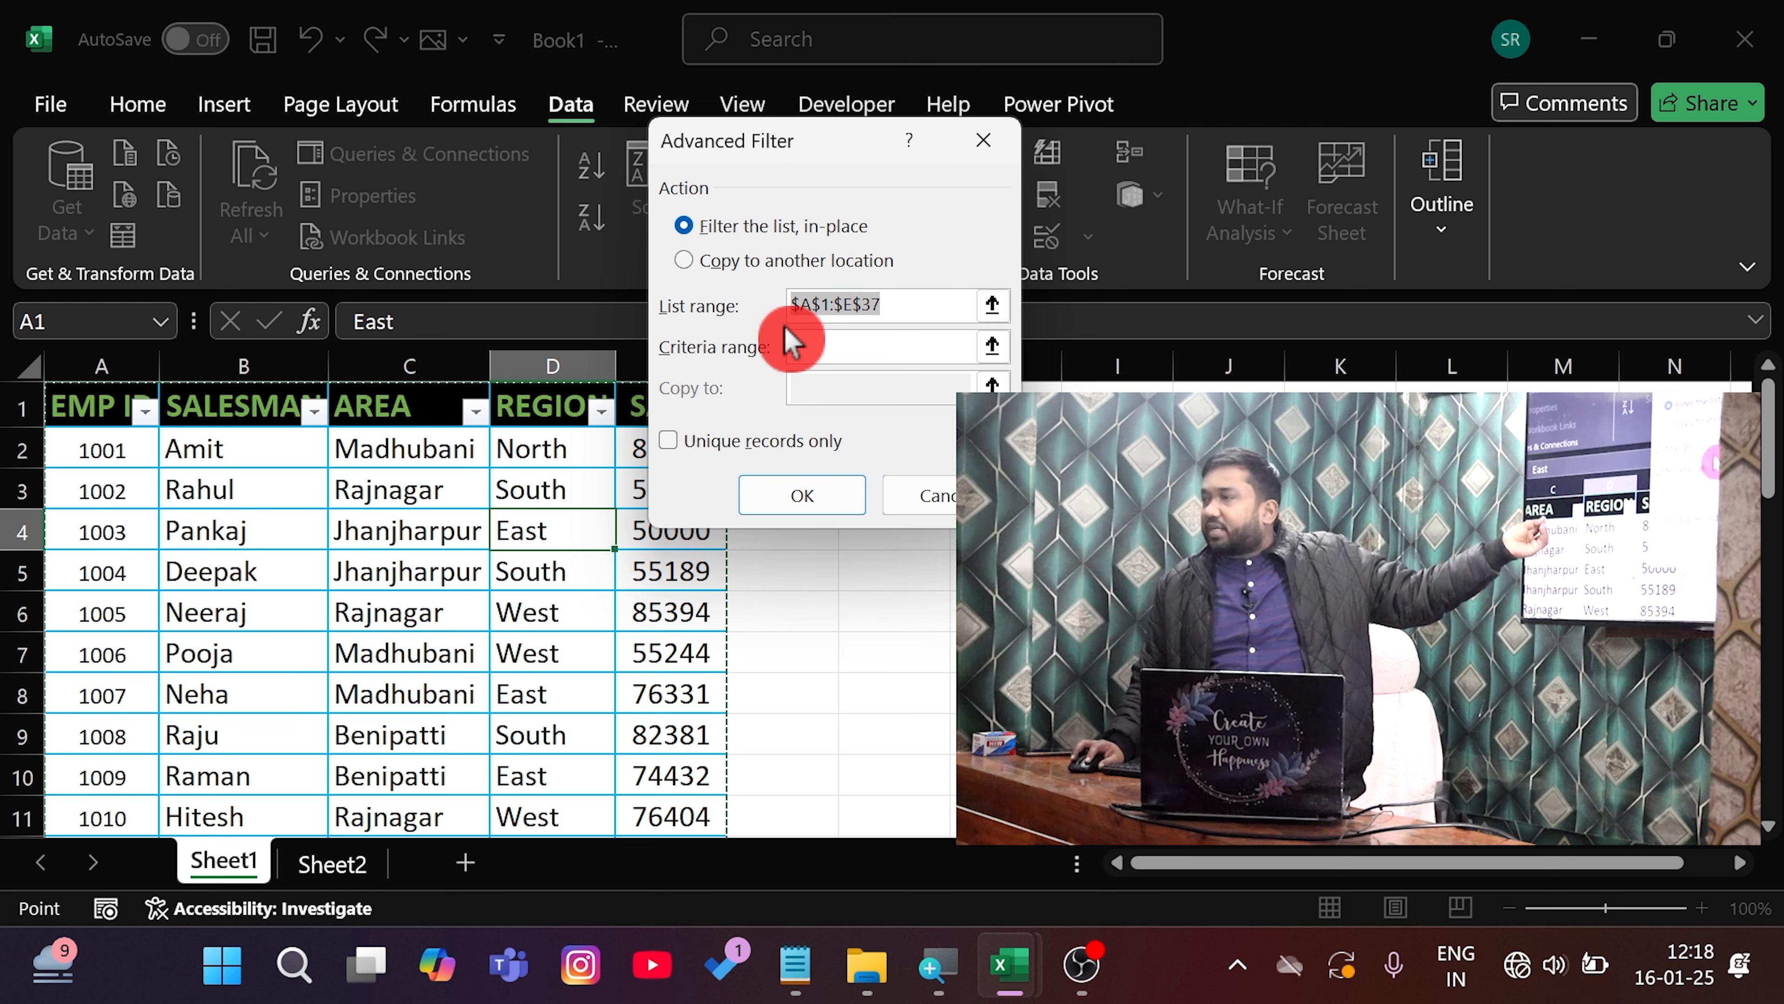
click(819, 349)
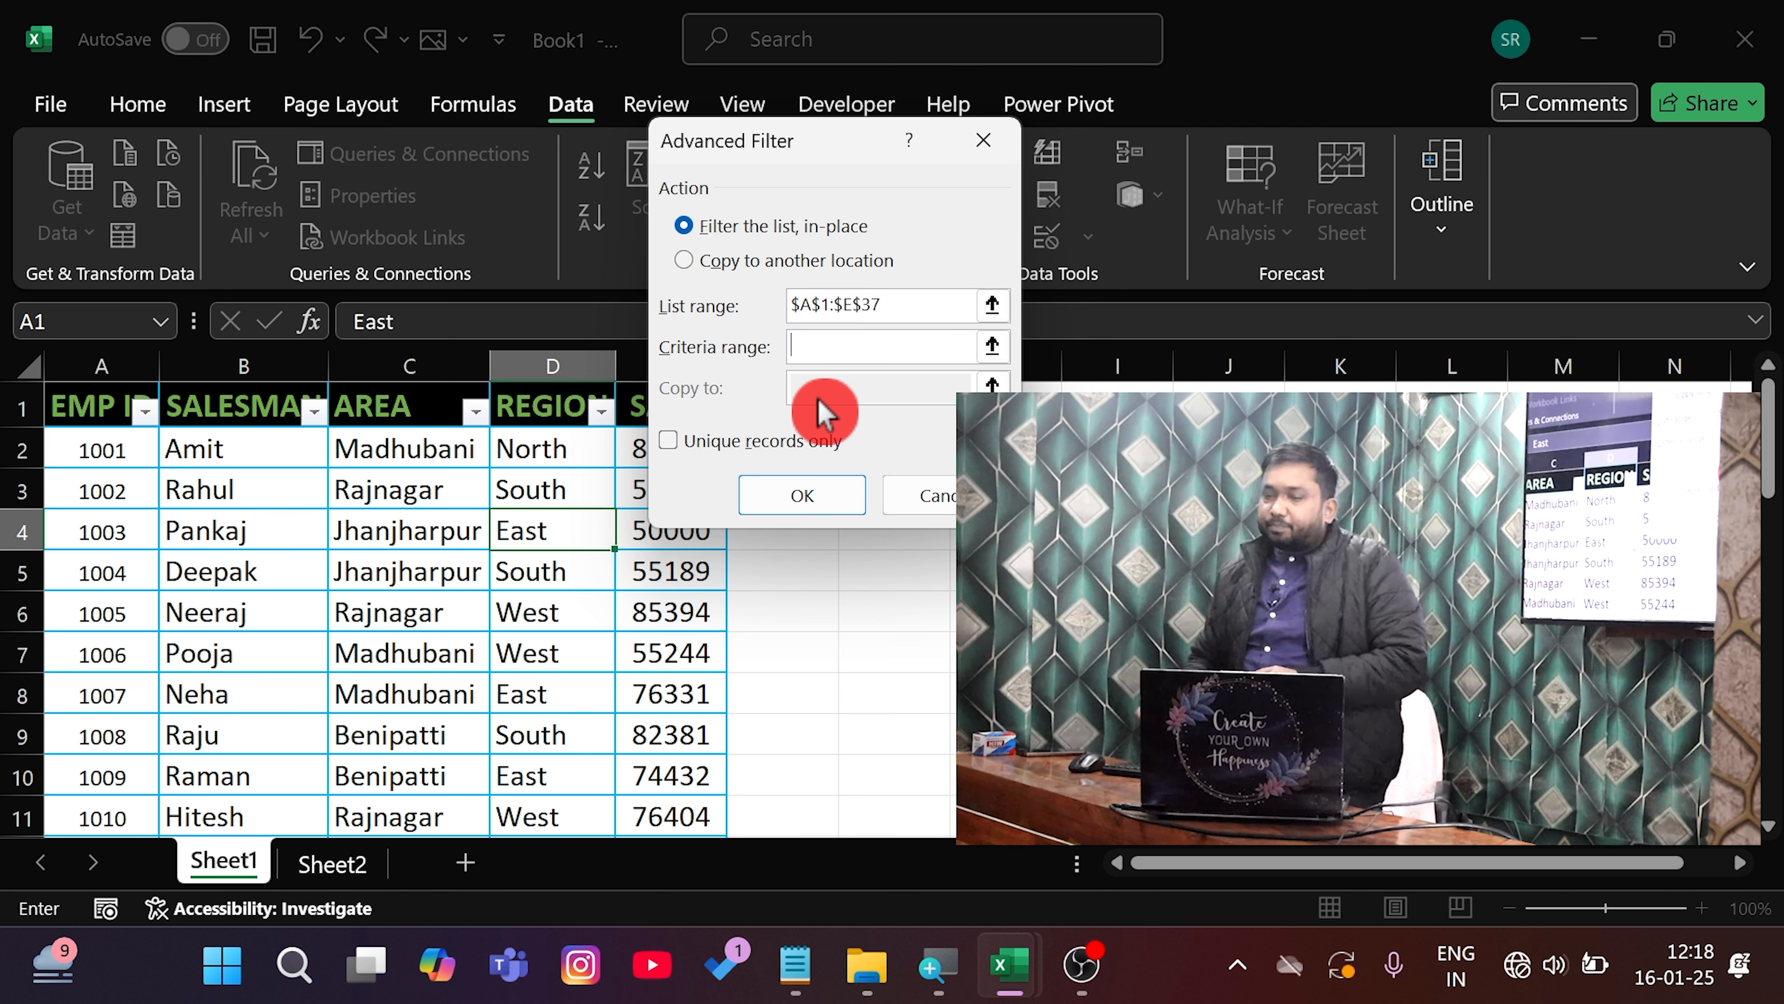
drag(936, 298, 783, 322)
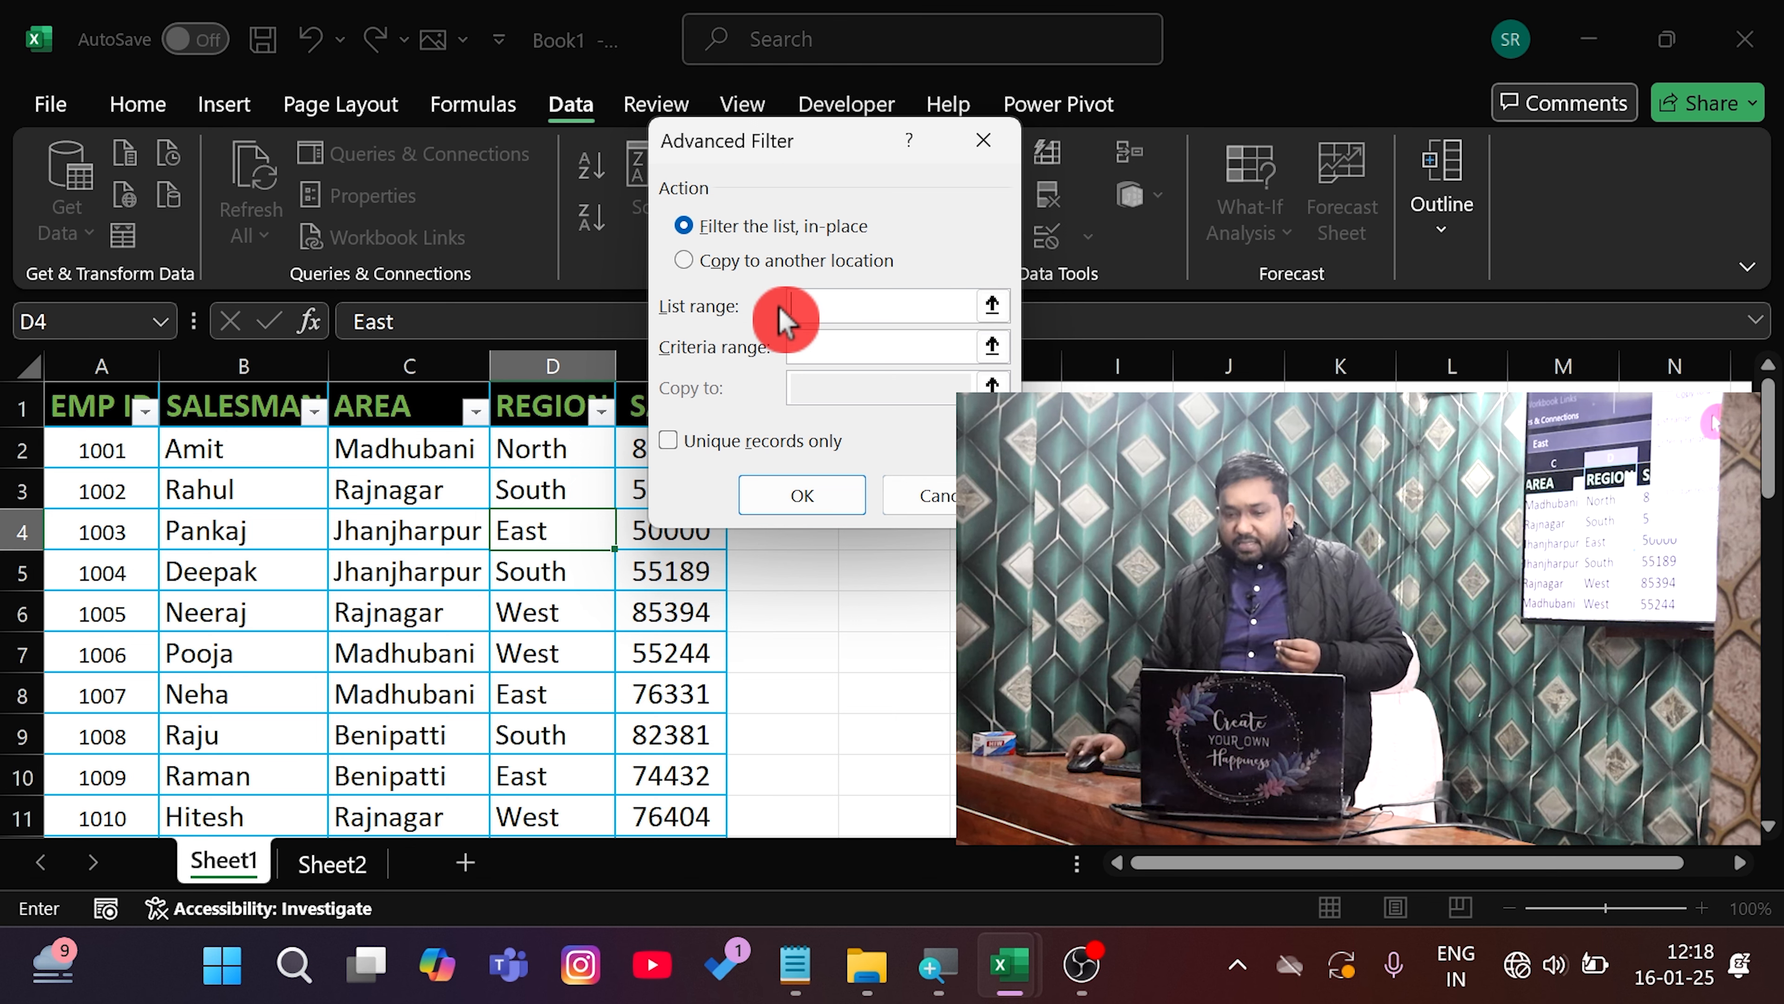
key(BackSpace)
drag(92, 404, 701, 769)
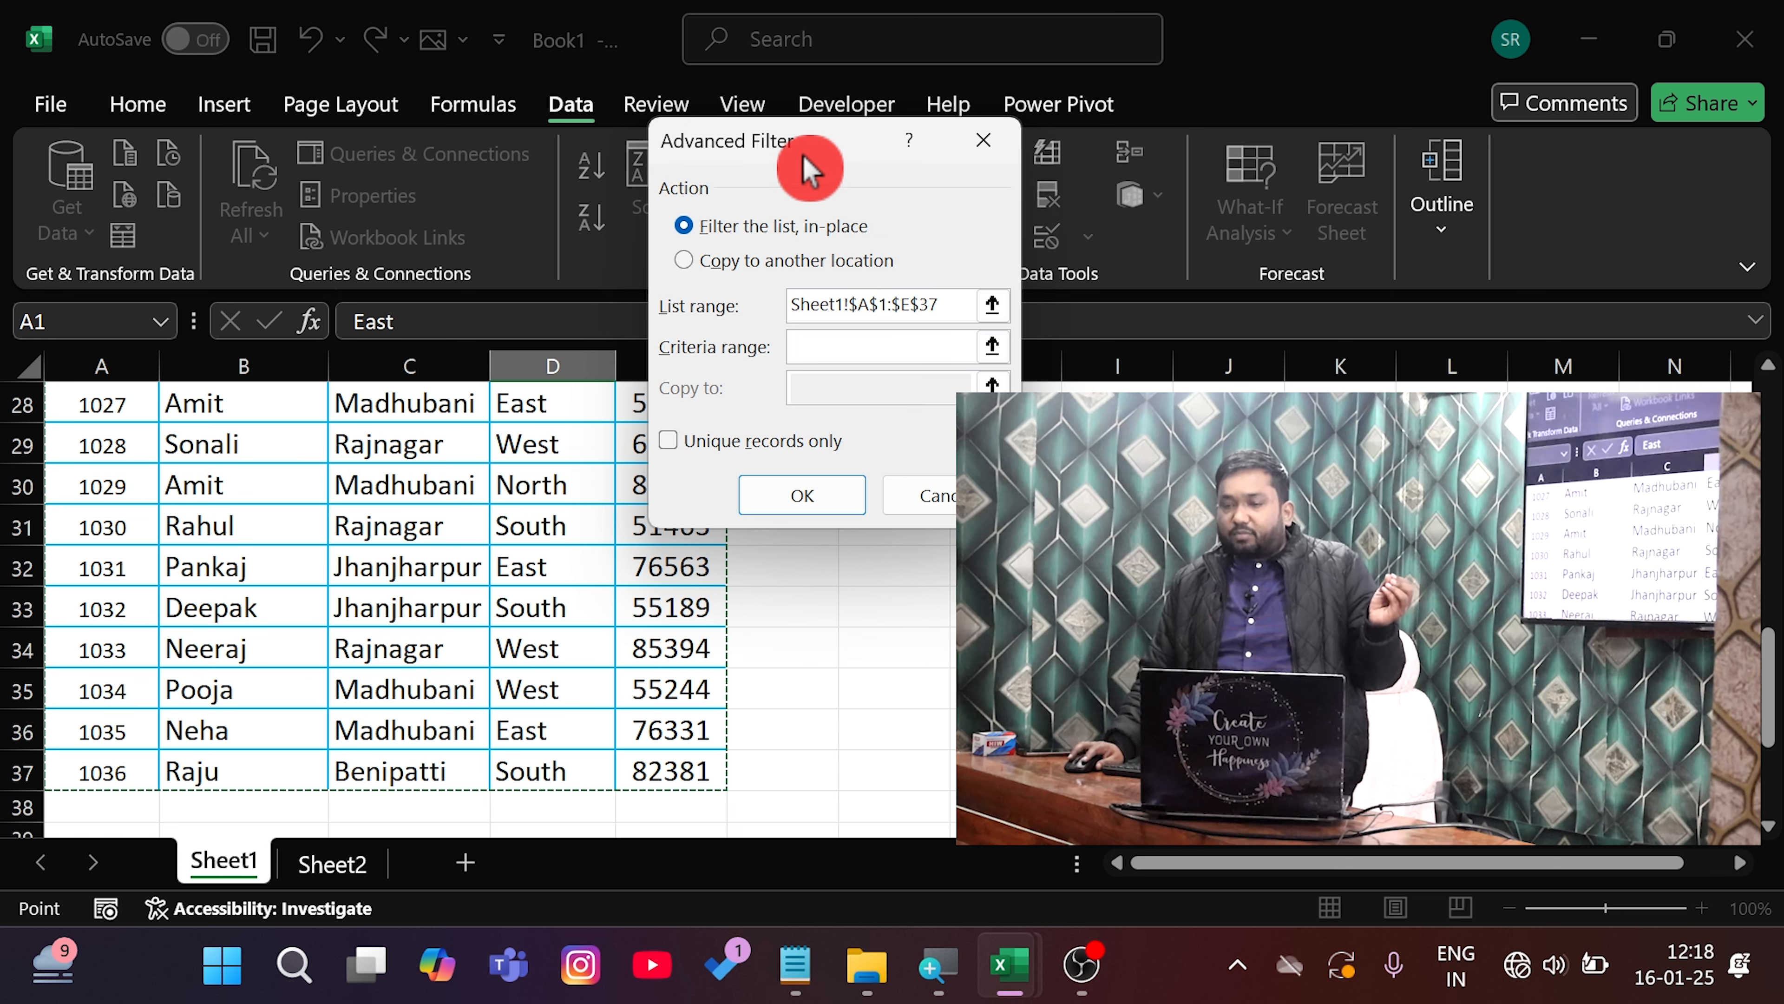
Set the Advanced Filter's criteria range to A46:E47, covering the copied headers and the conditions below them
drag(777, 147, 488, 201)
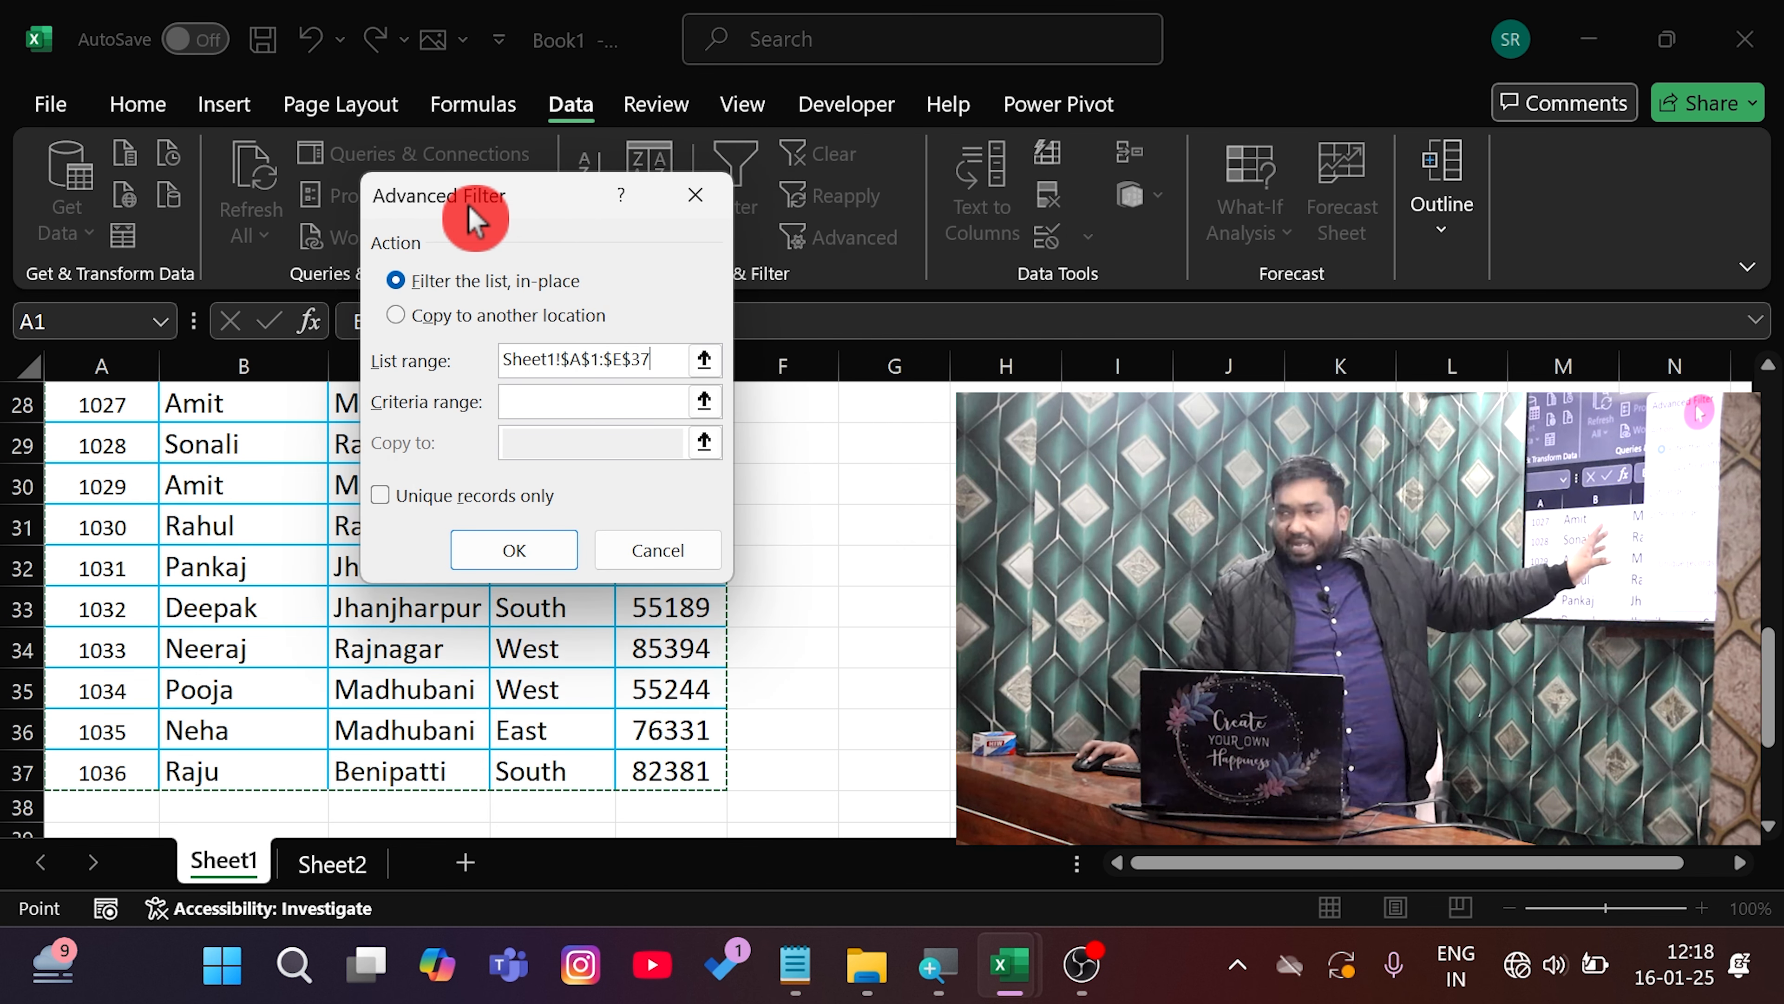
click(552, 406)
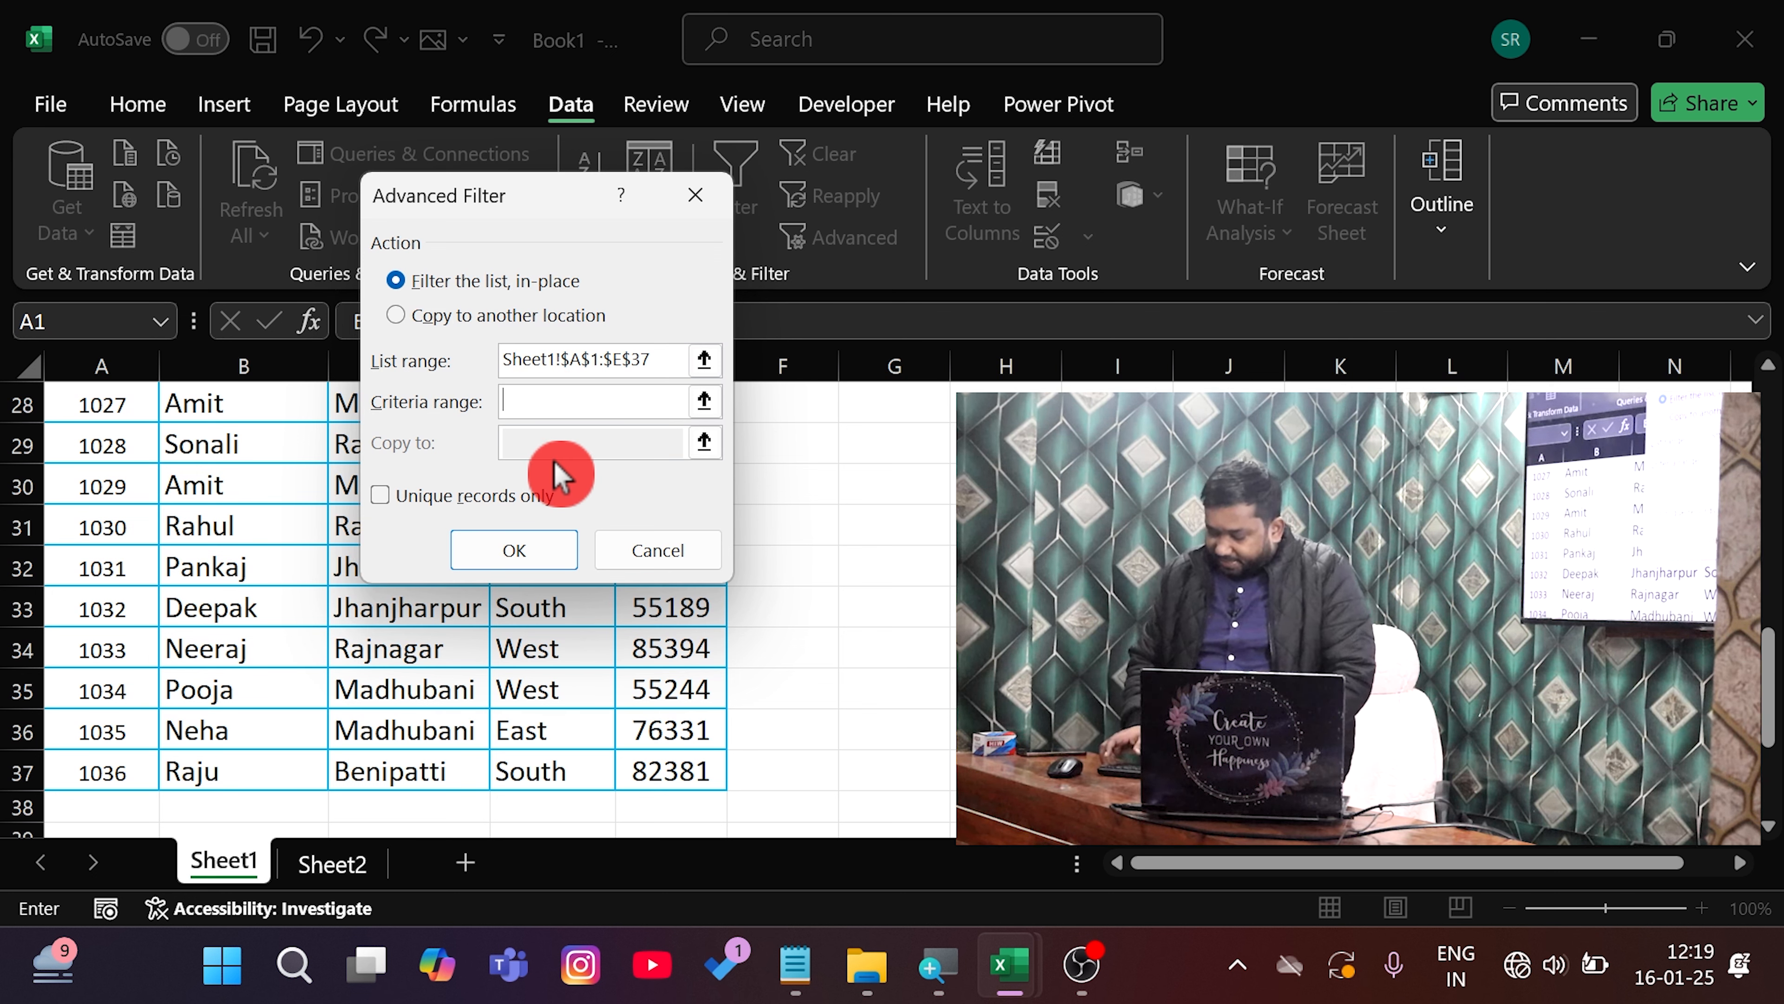
scroll(813, 657, down, 1)
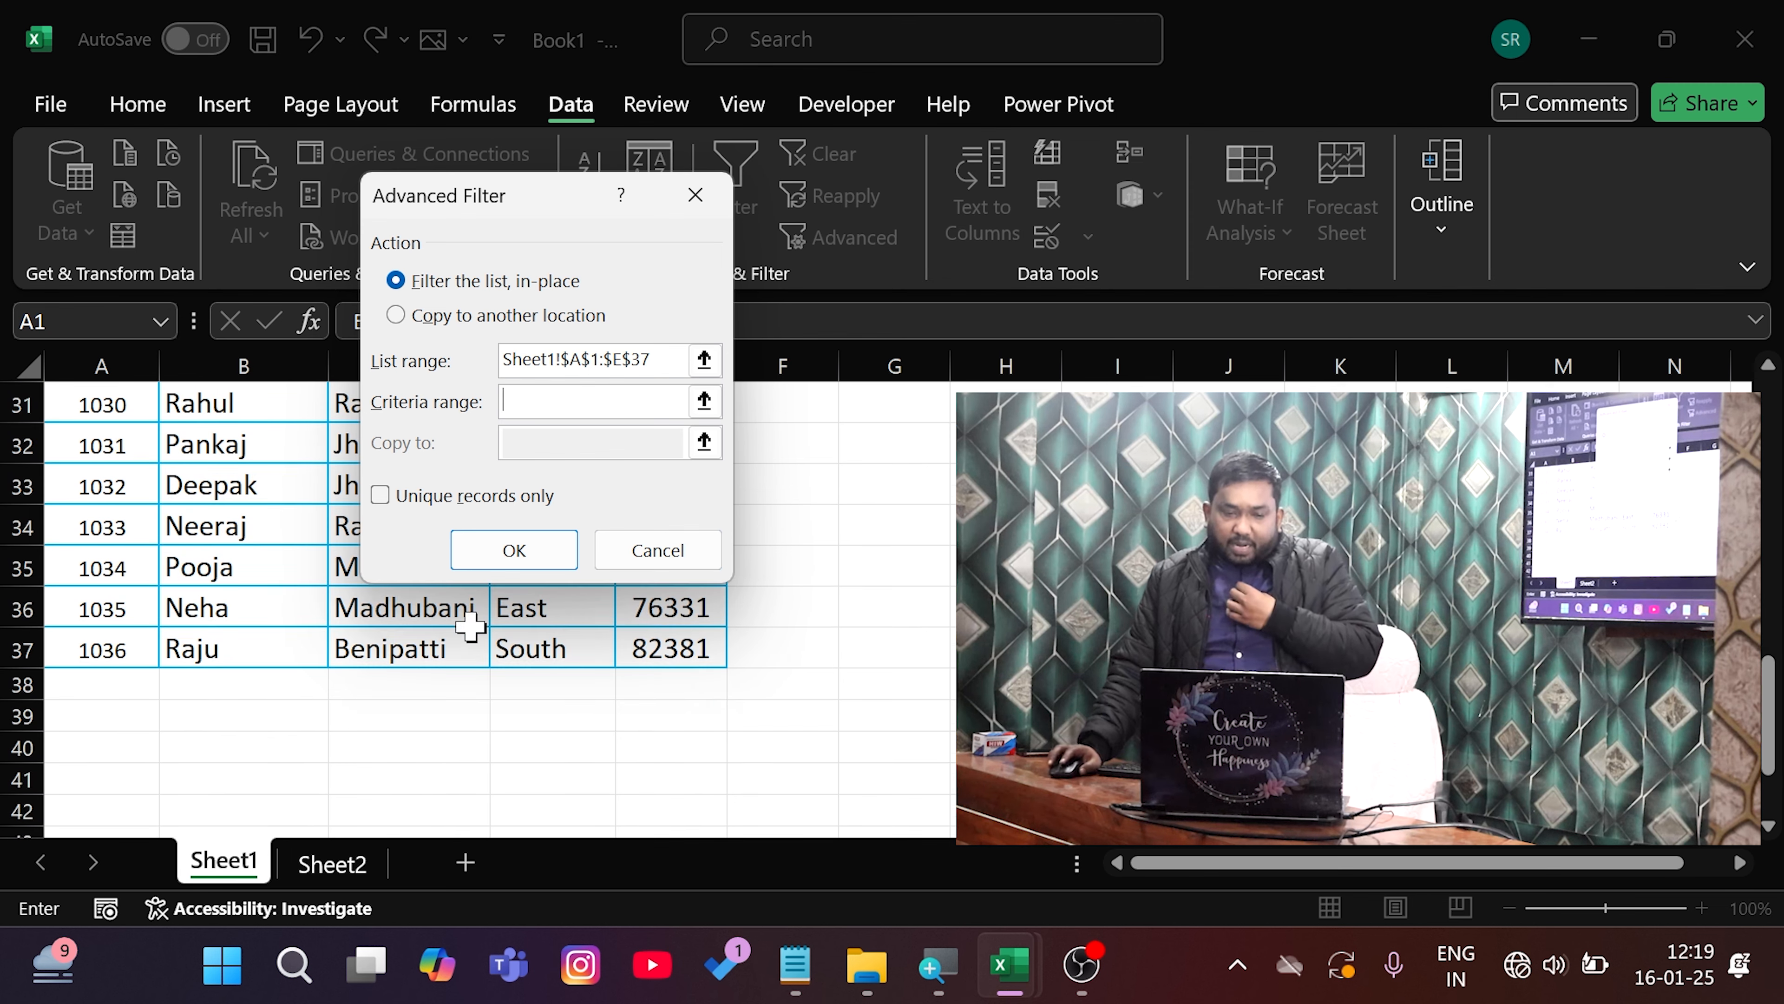
scroll(251, 663, down, 2)
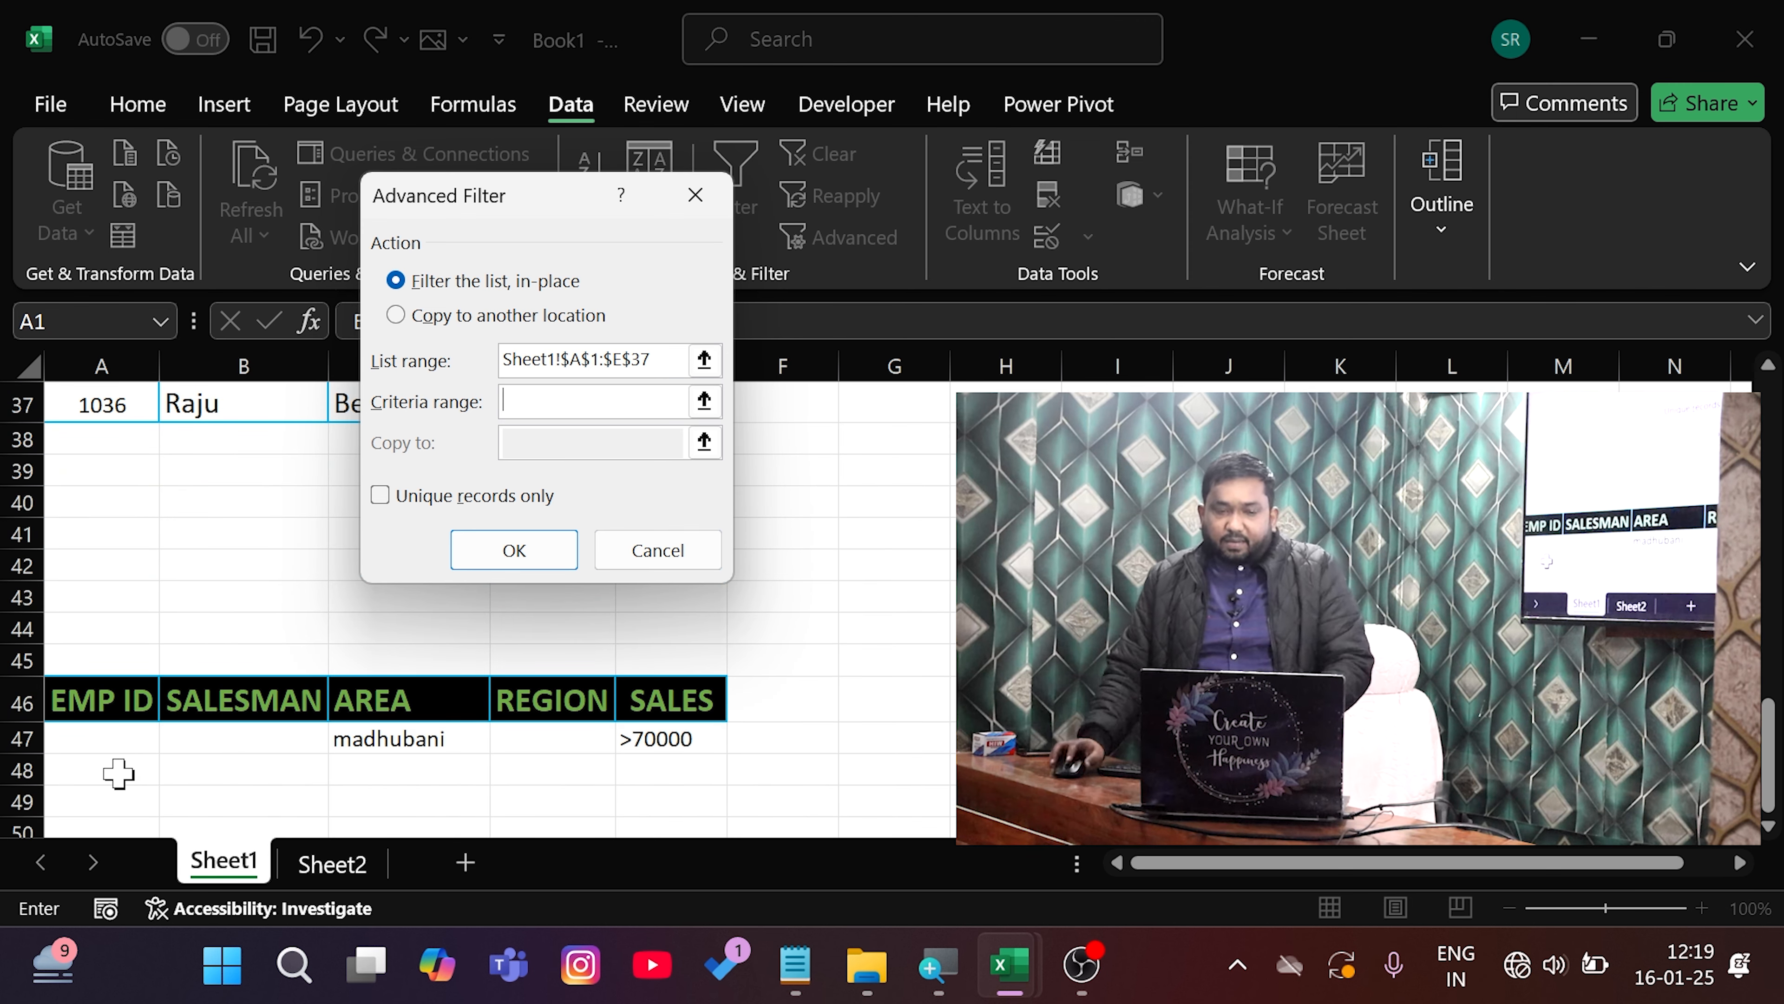
drag(143, 689, 617, 738)
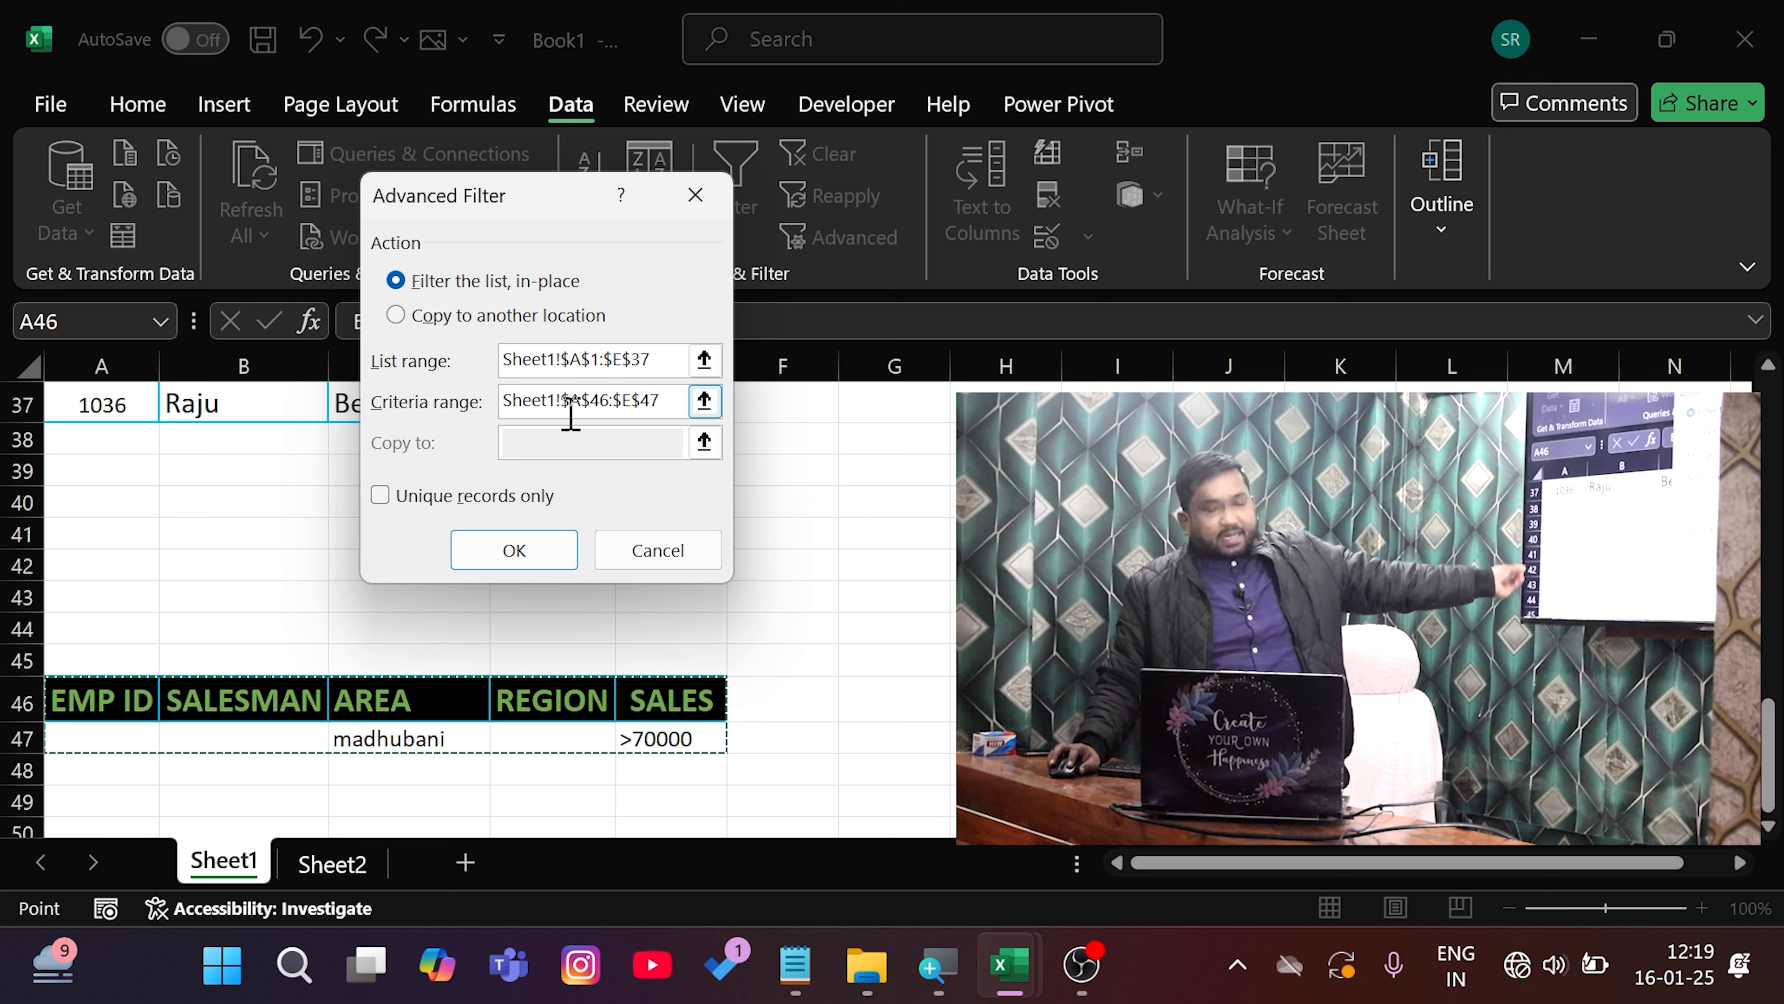
Choose to copy the filtered records to another location starting at cell A55 and run the Advanced Filter
click(493, 325)
click(493, 324)
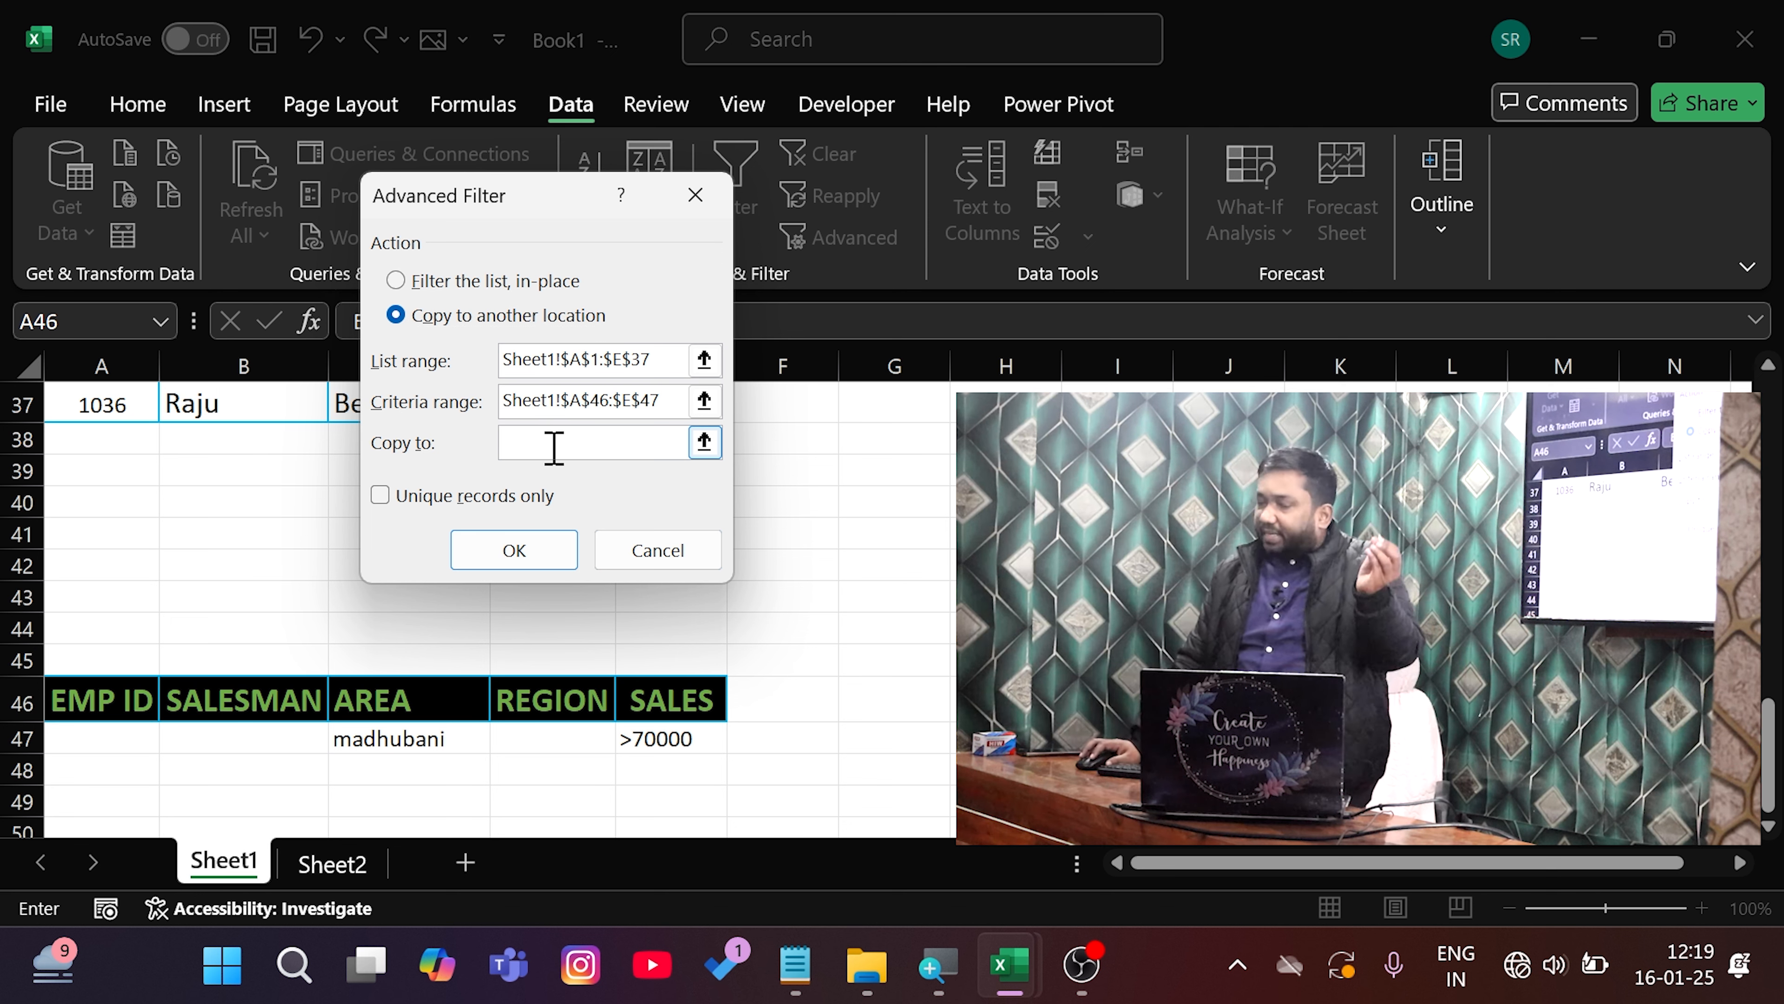
scroll(346, 757, down, 3)
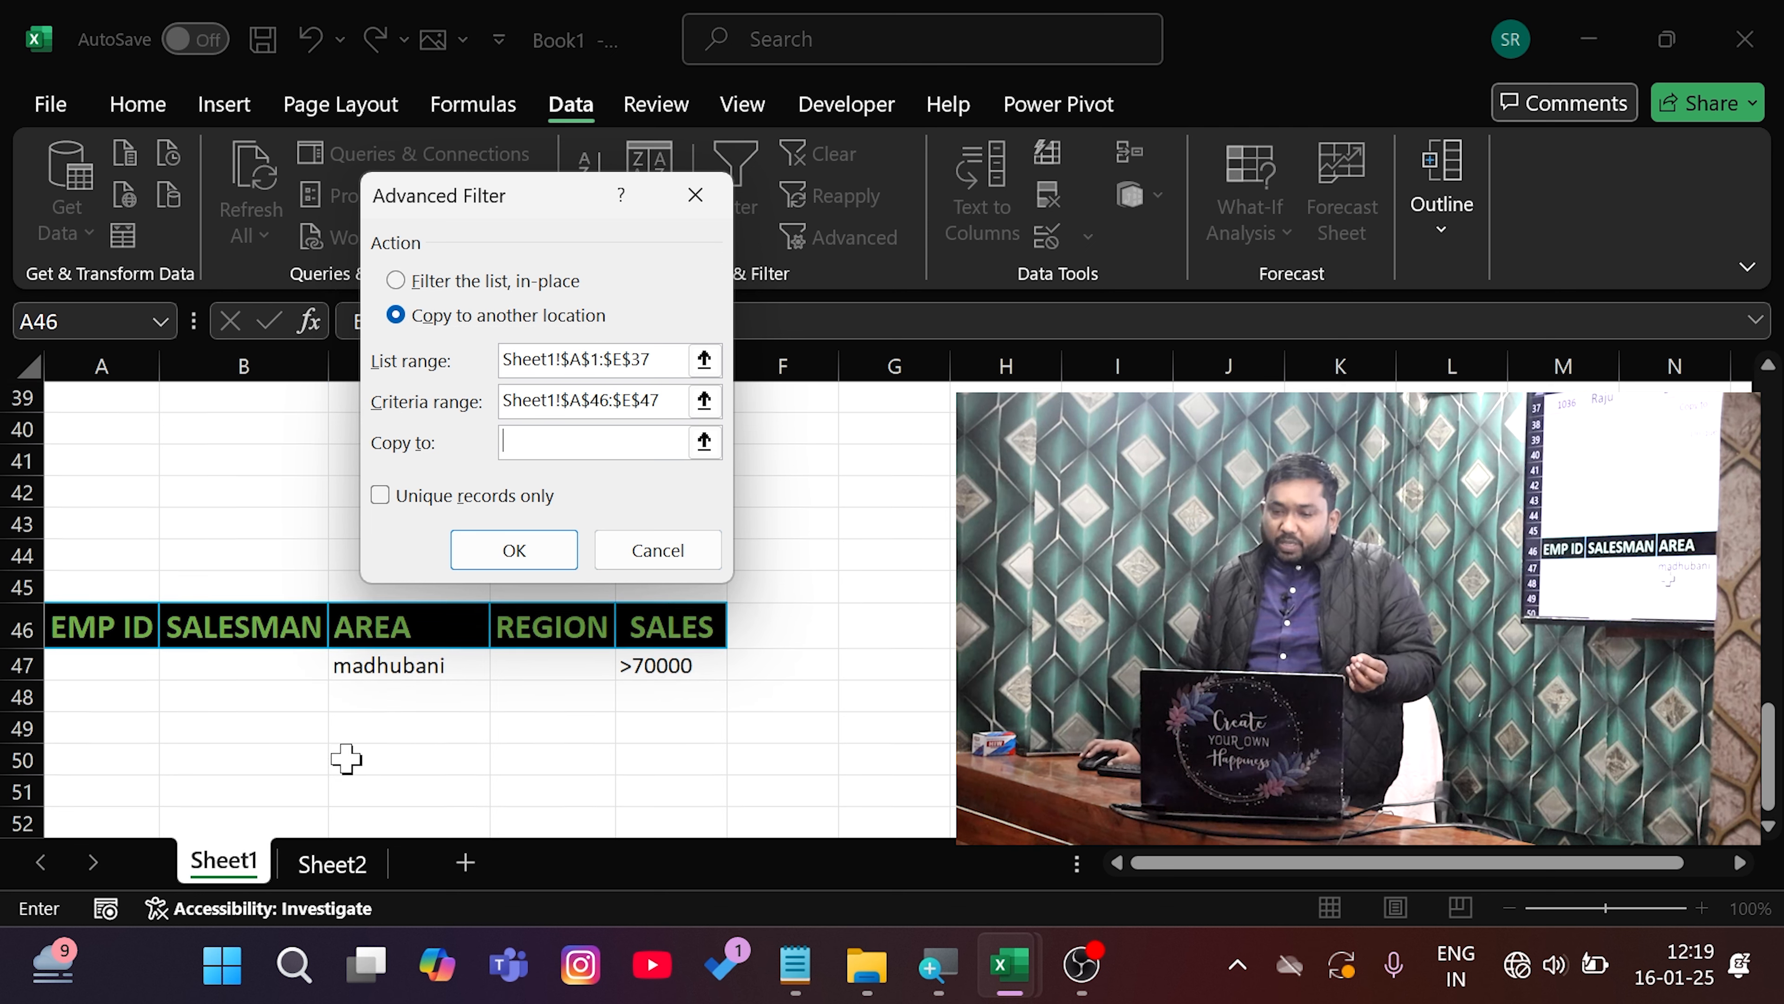
scroll(195, 706, down, 1)
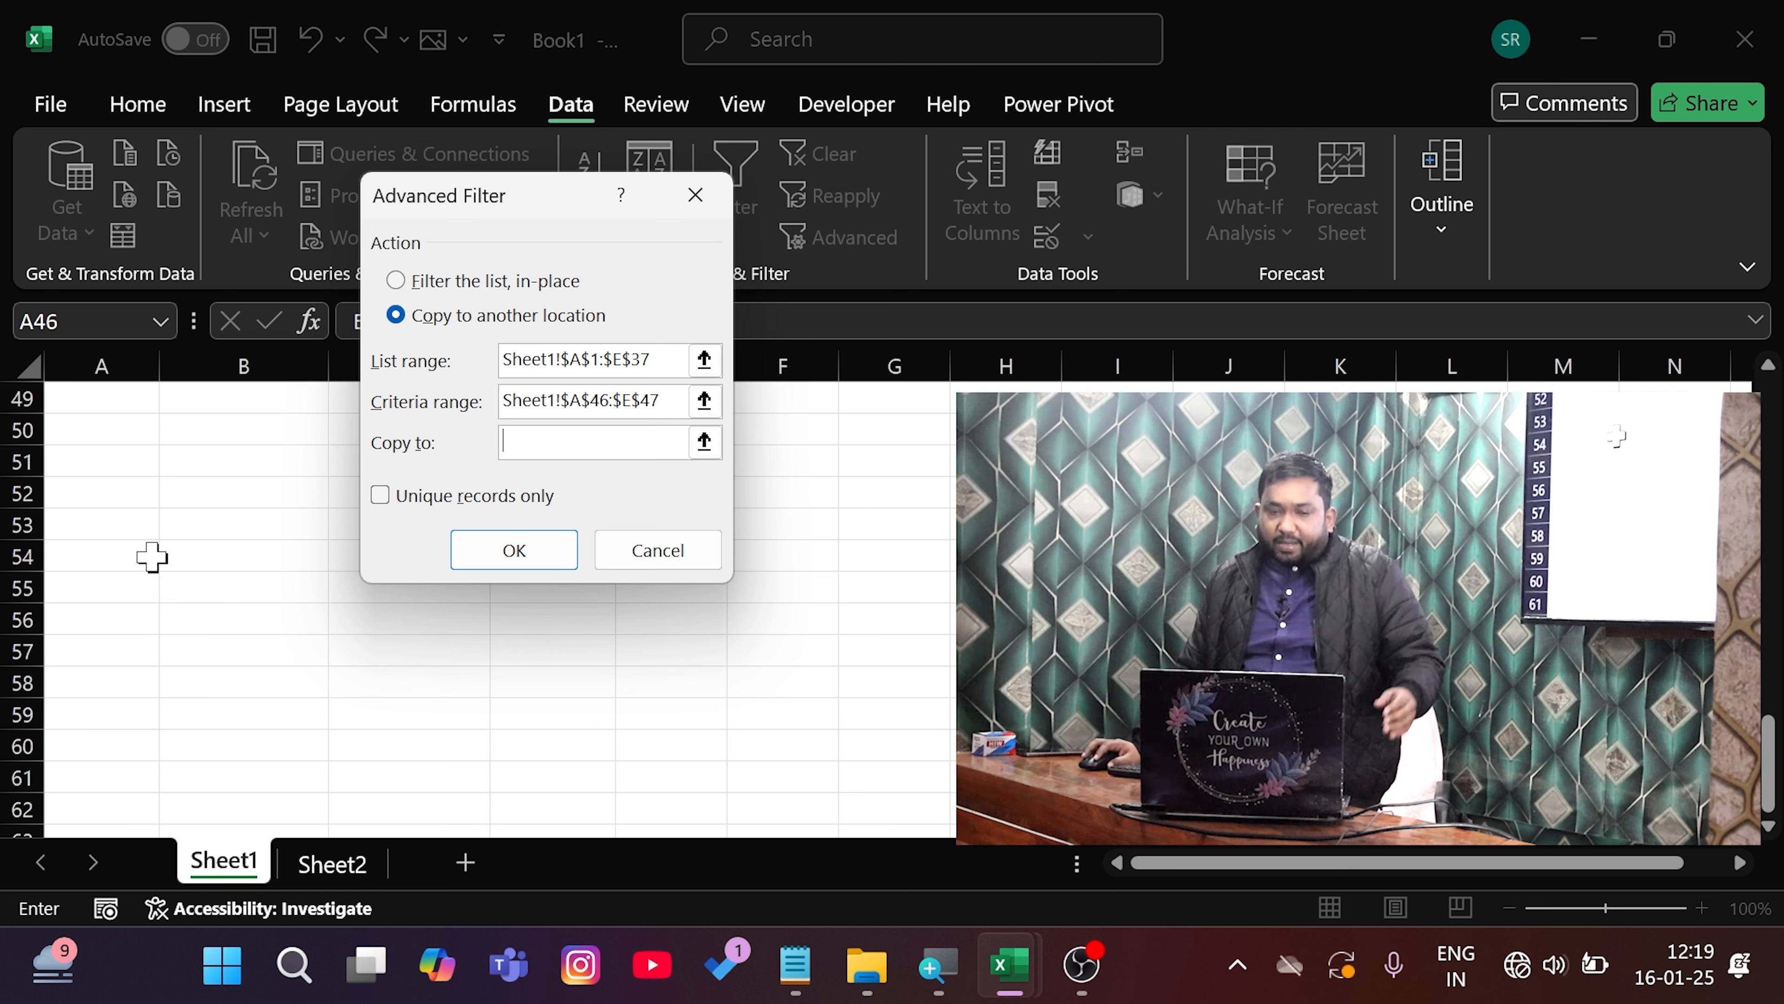
click(143, 596)
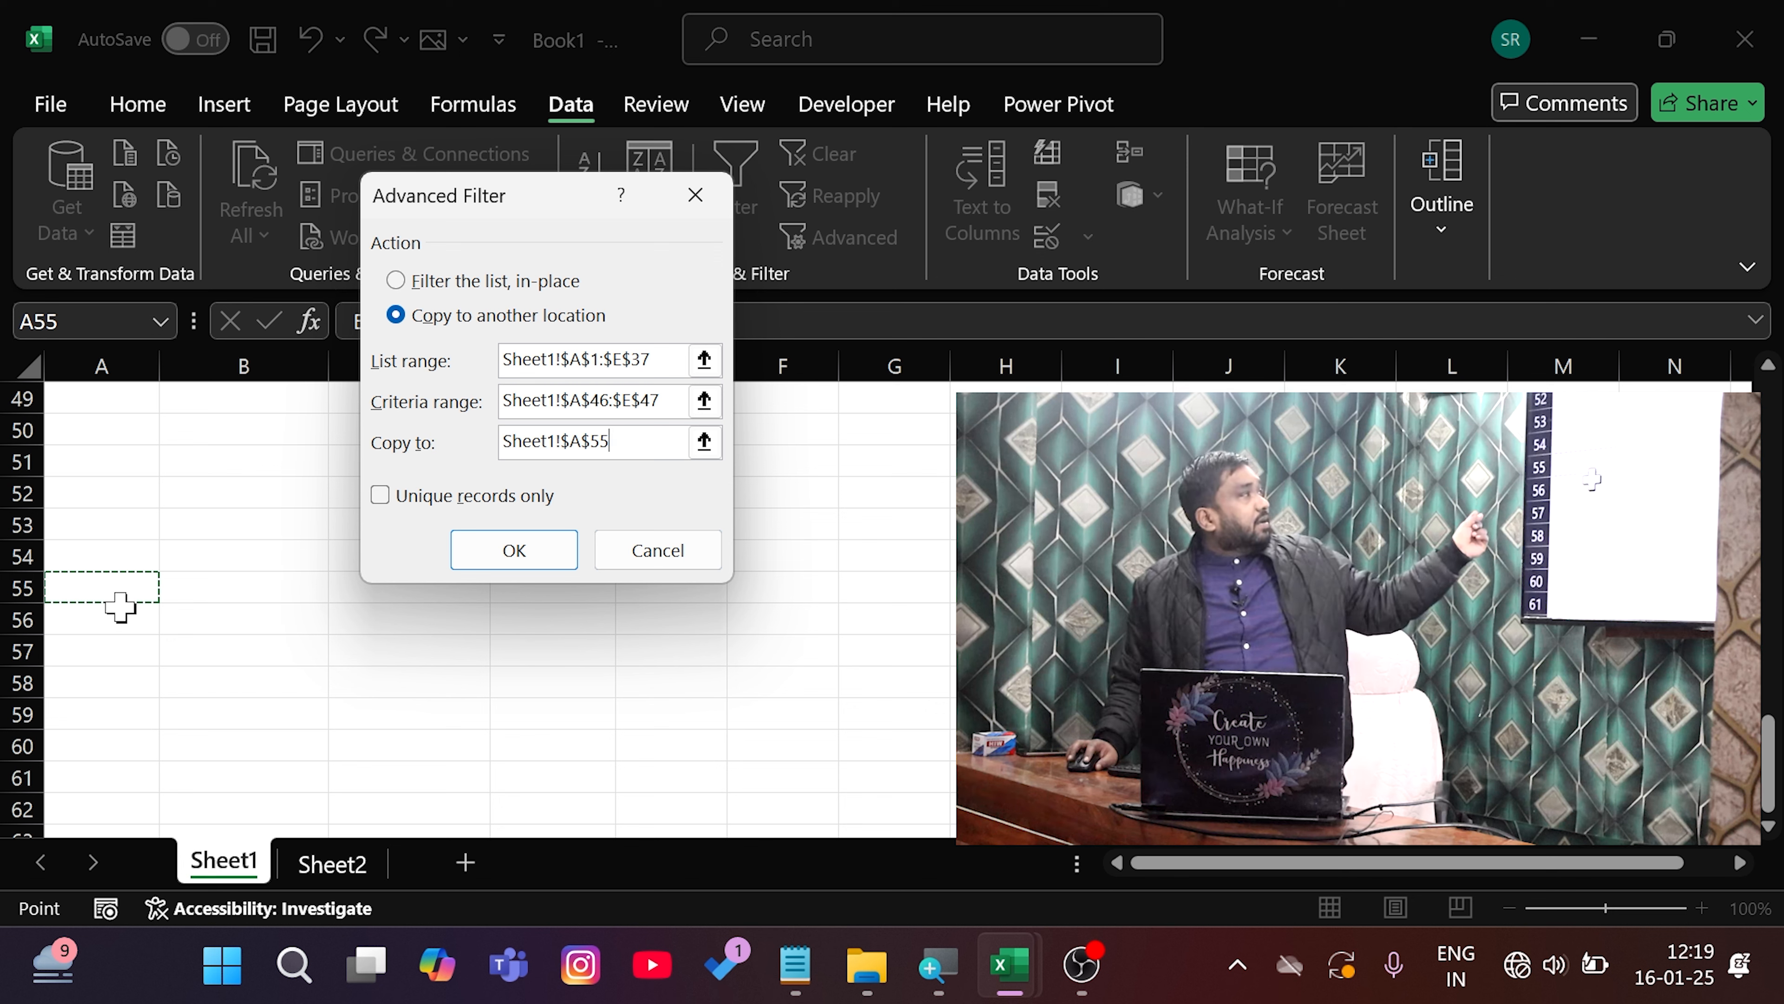
click(571, 555)
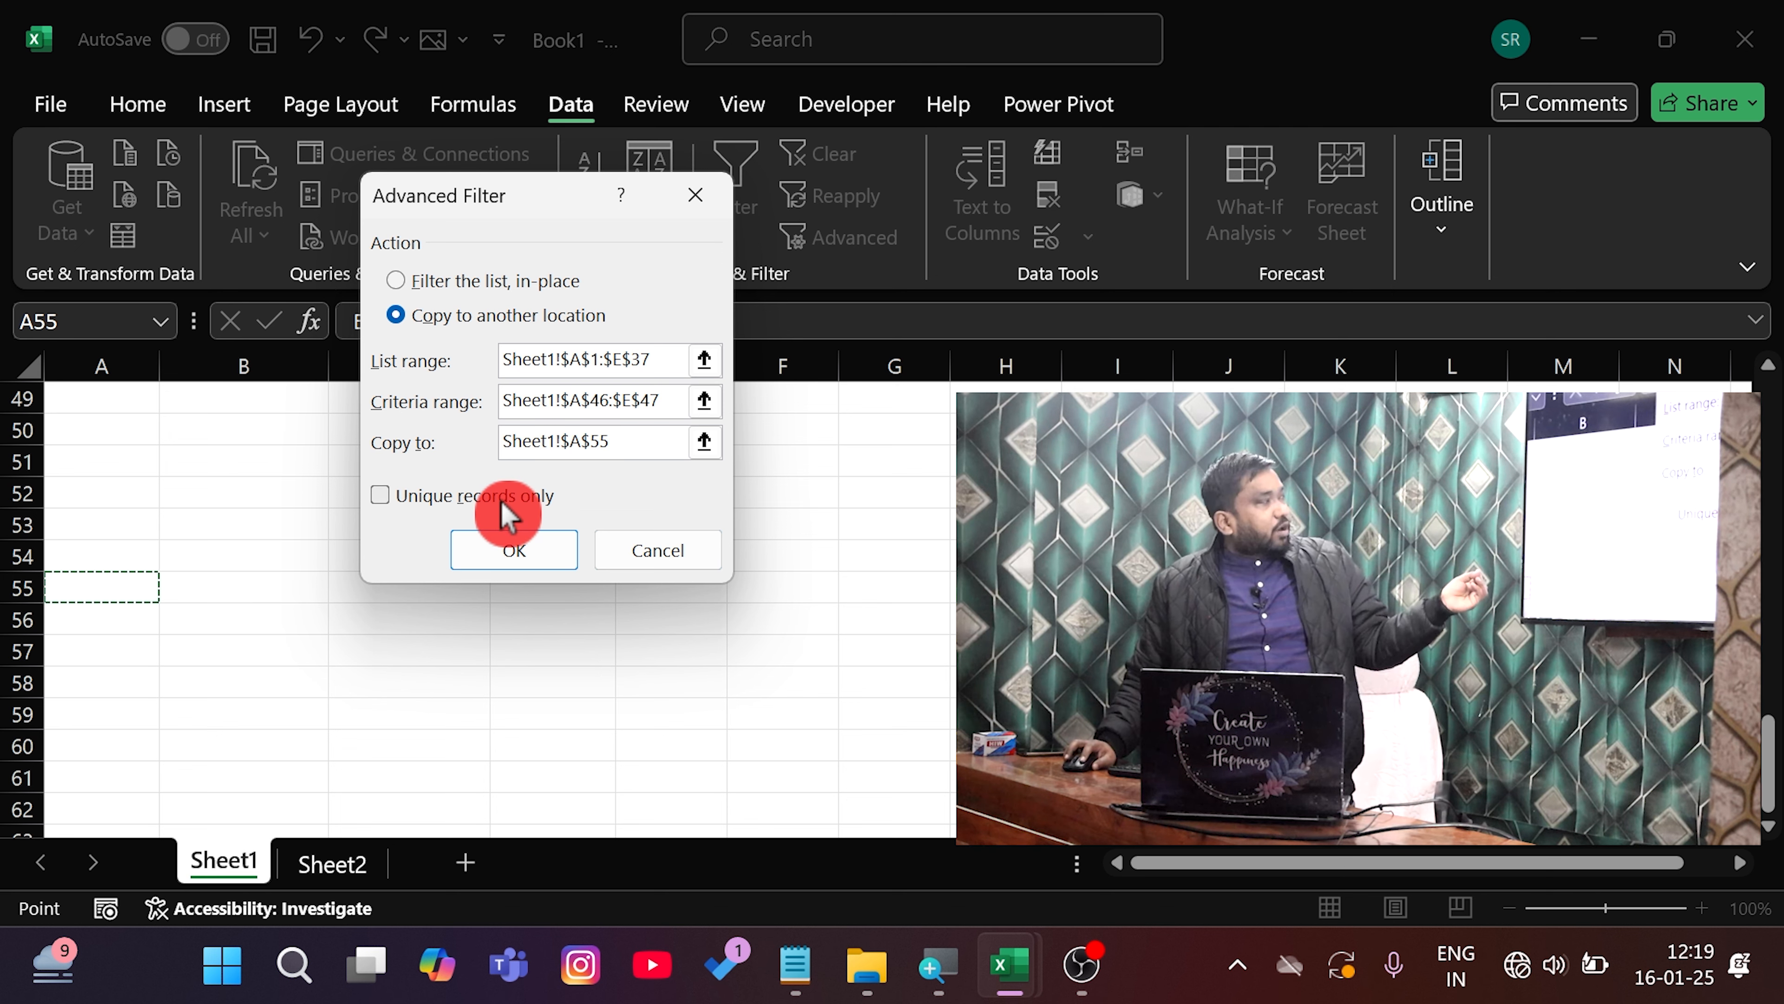
click(583, 478)
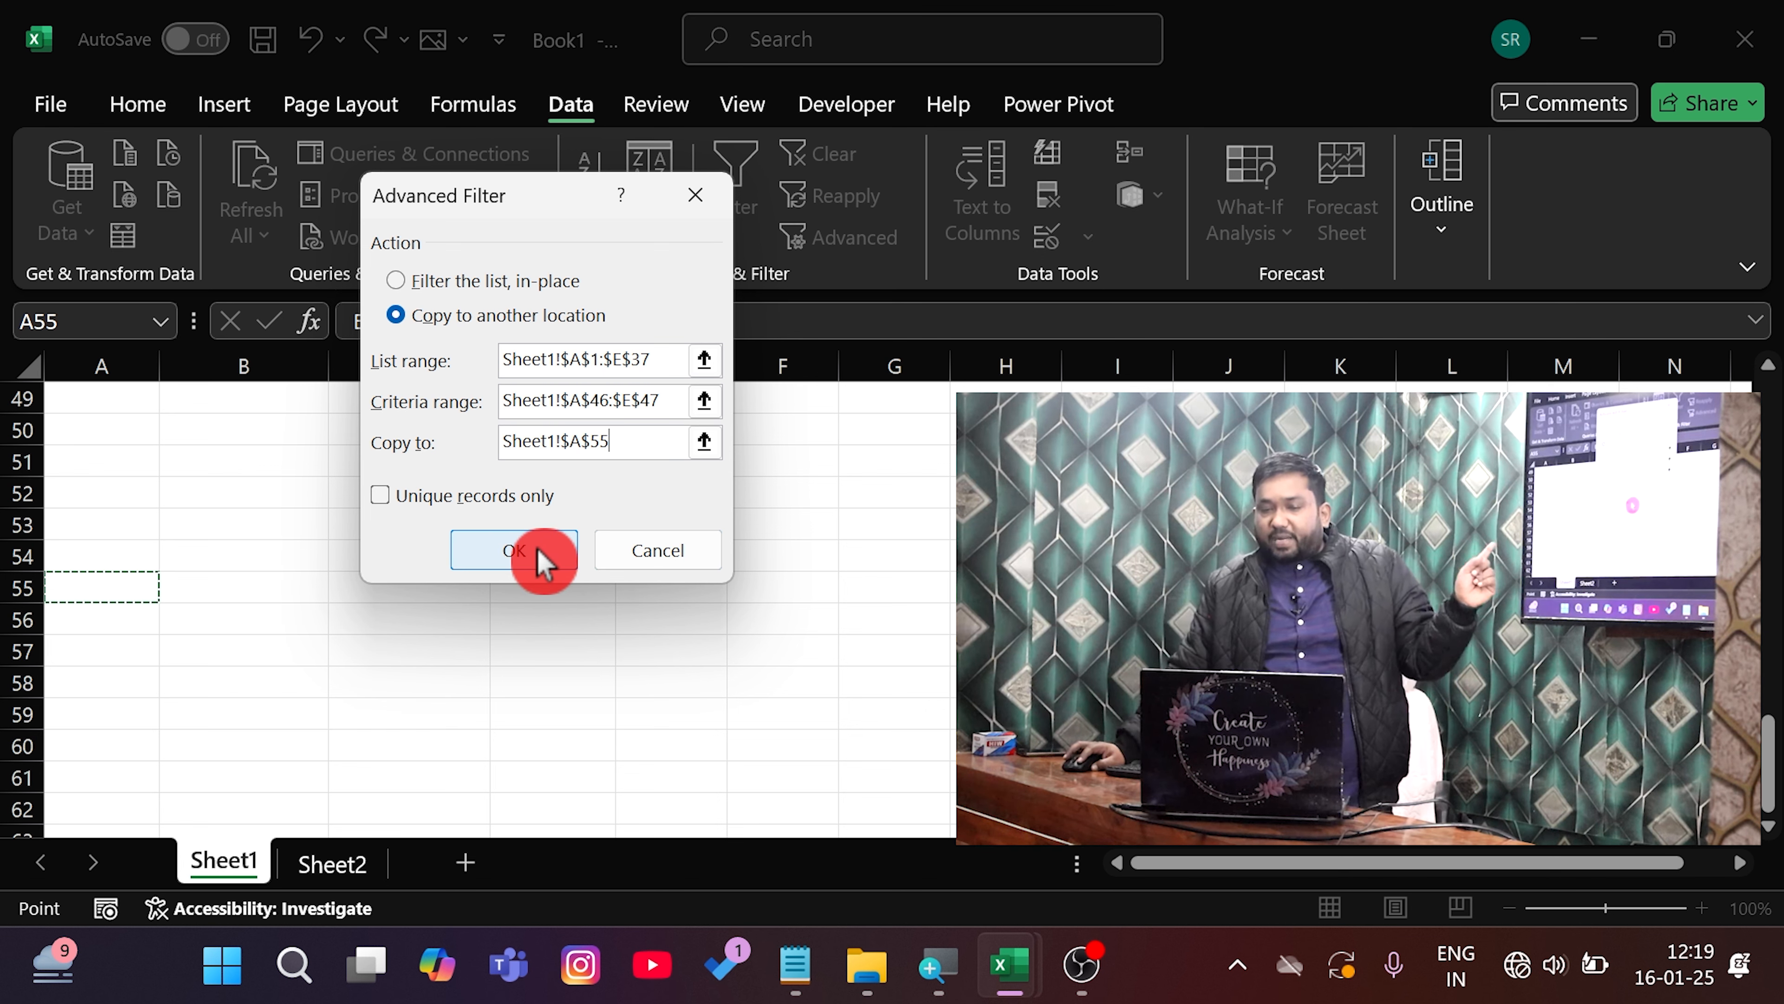
click(516, 550)
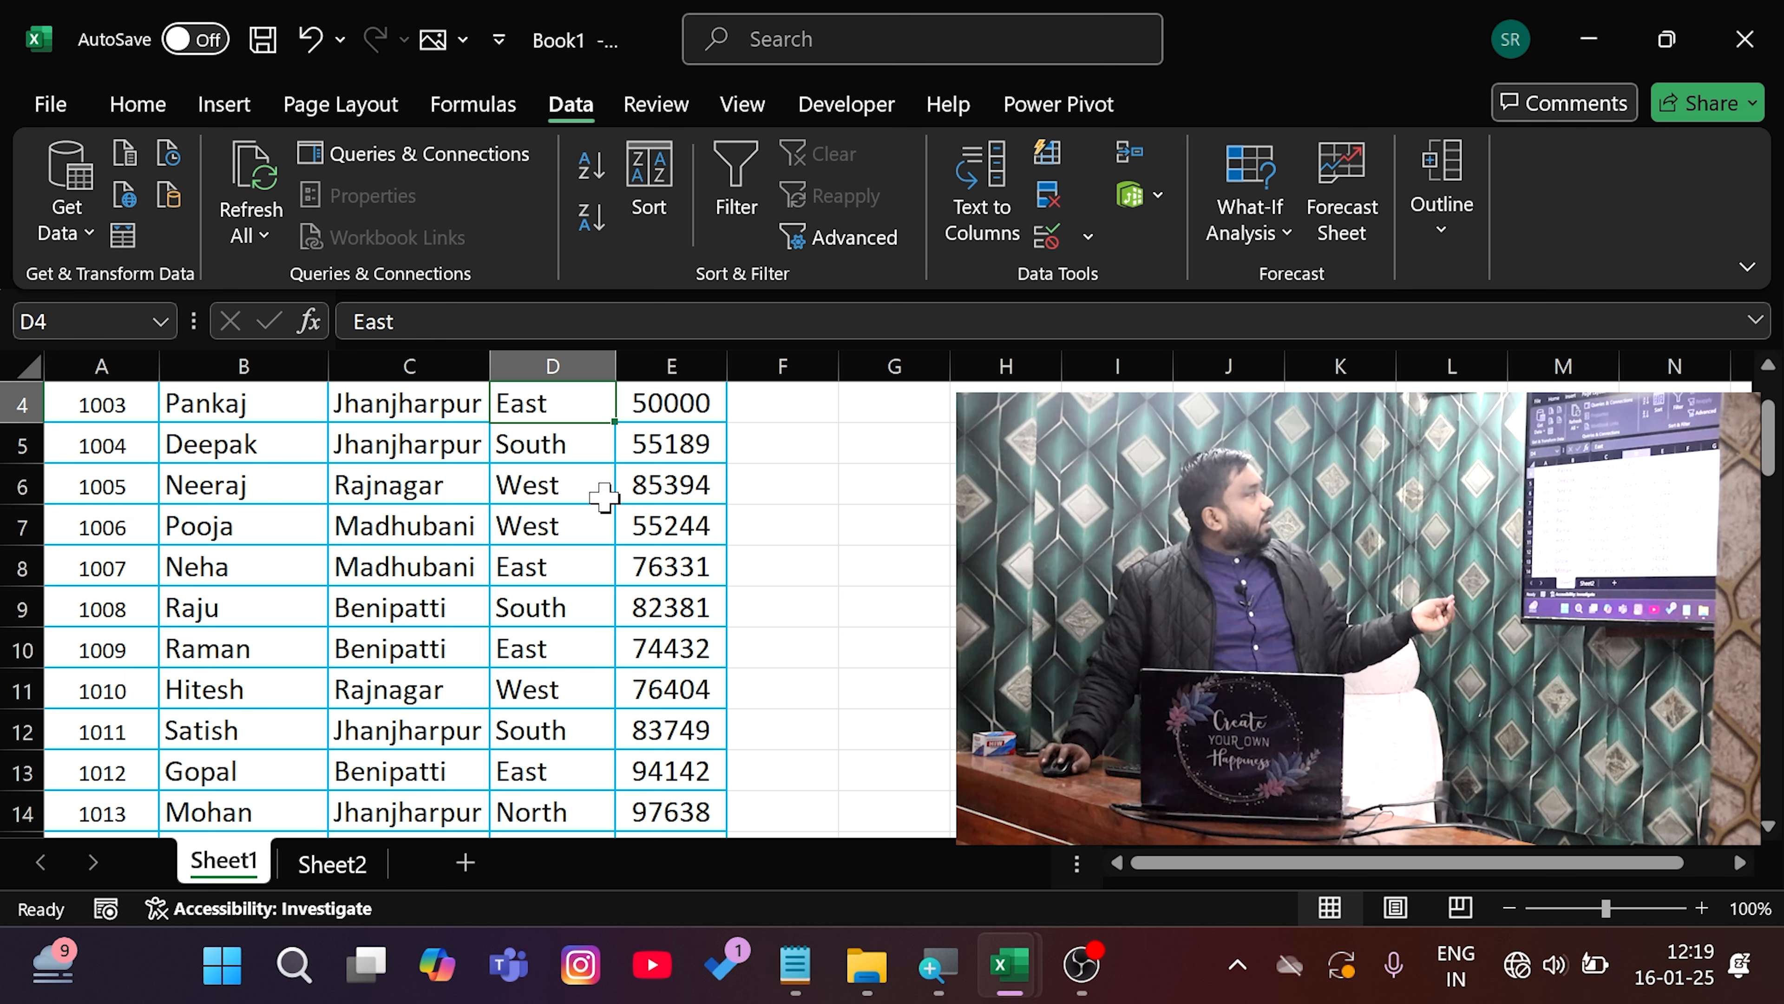
Check the AREA and SALES values of the records extracted from row 55 down against the criteria in row 47
scroll(545, 555, up, 1)
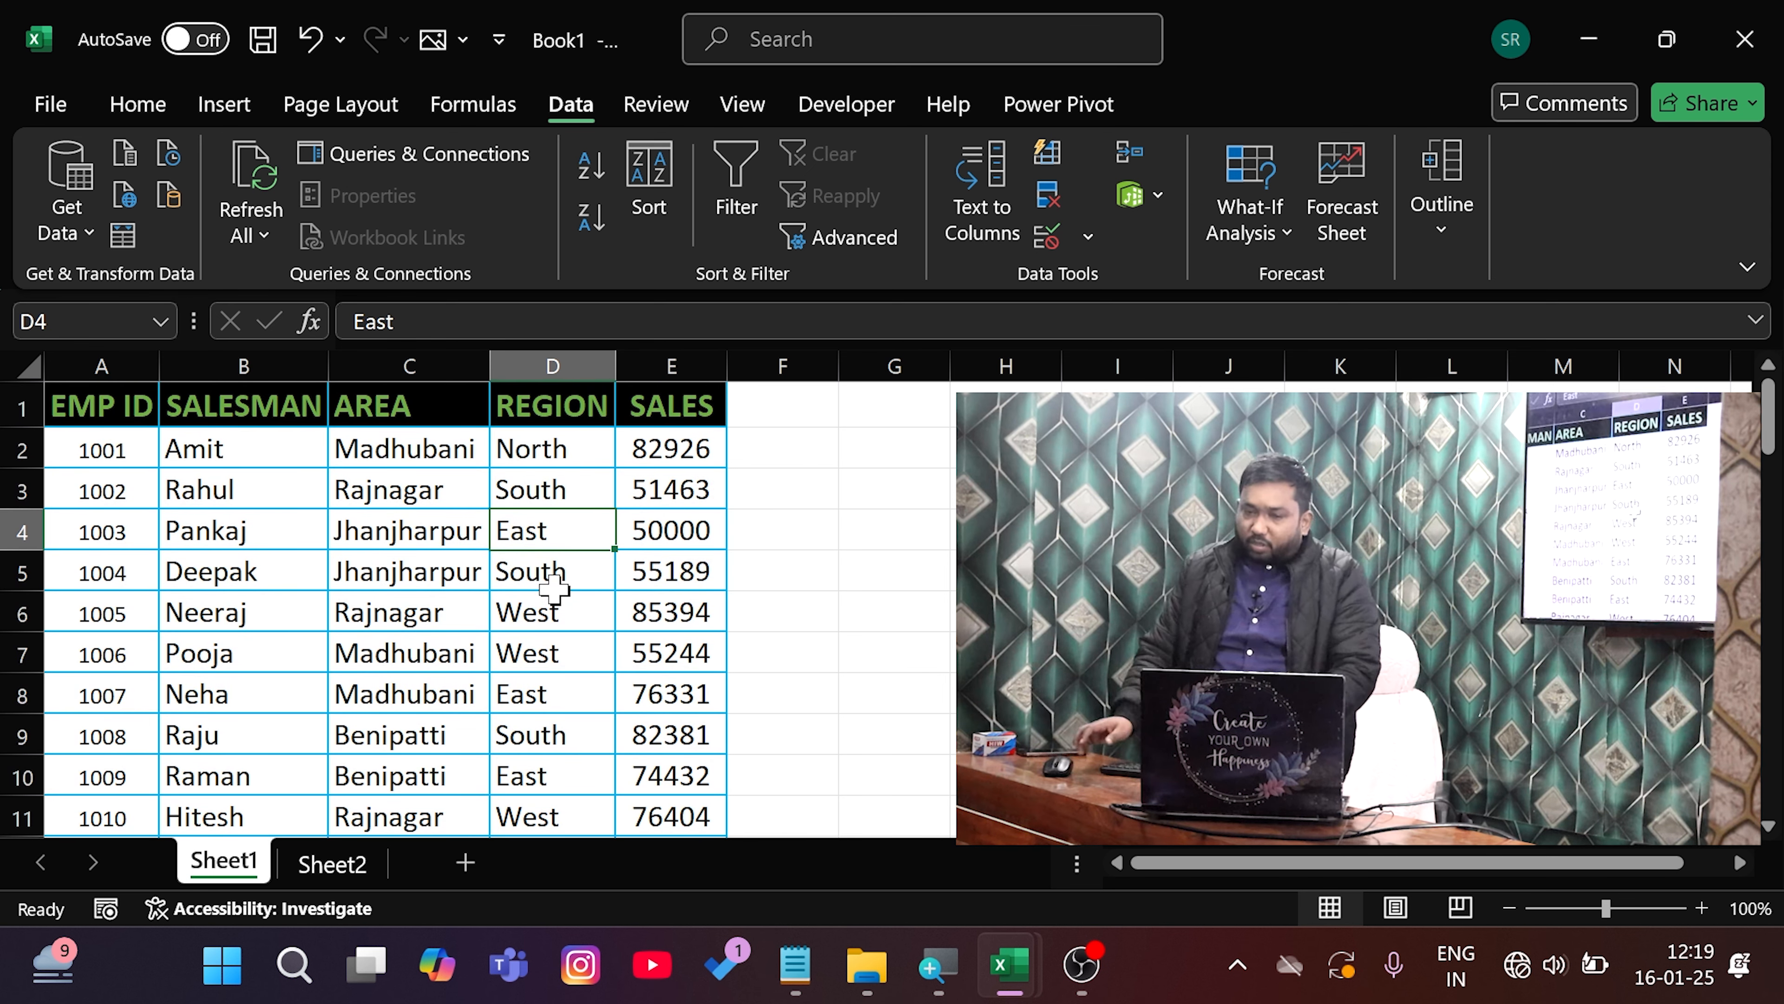
scroll(309, 583, down, 13)
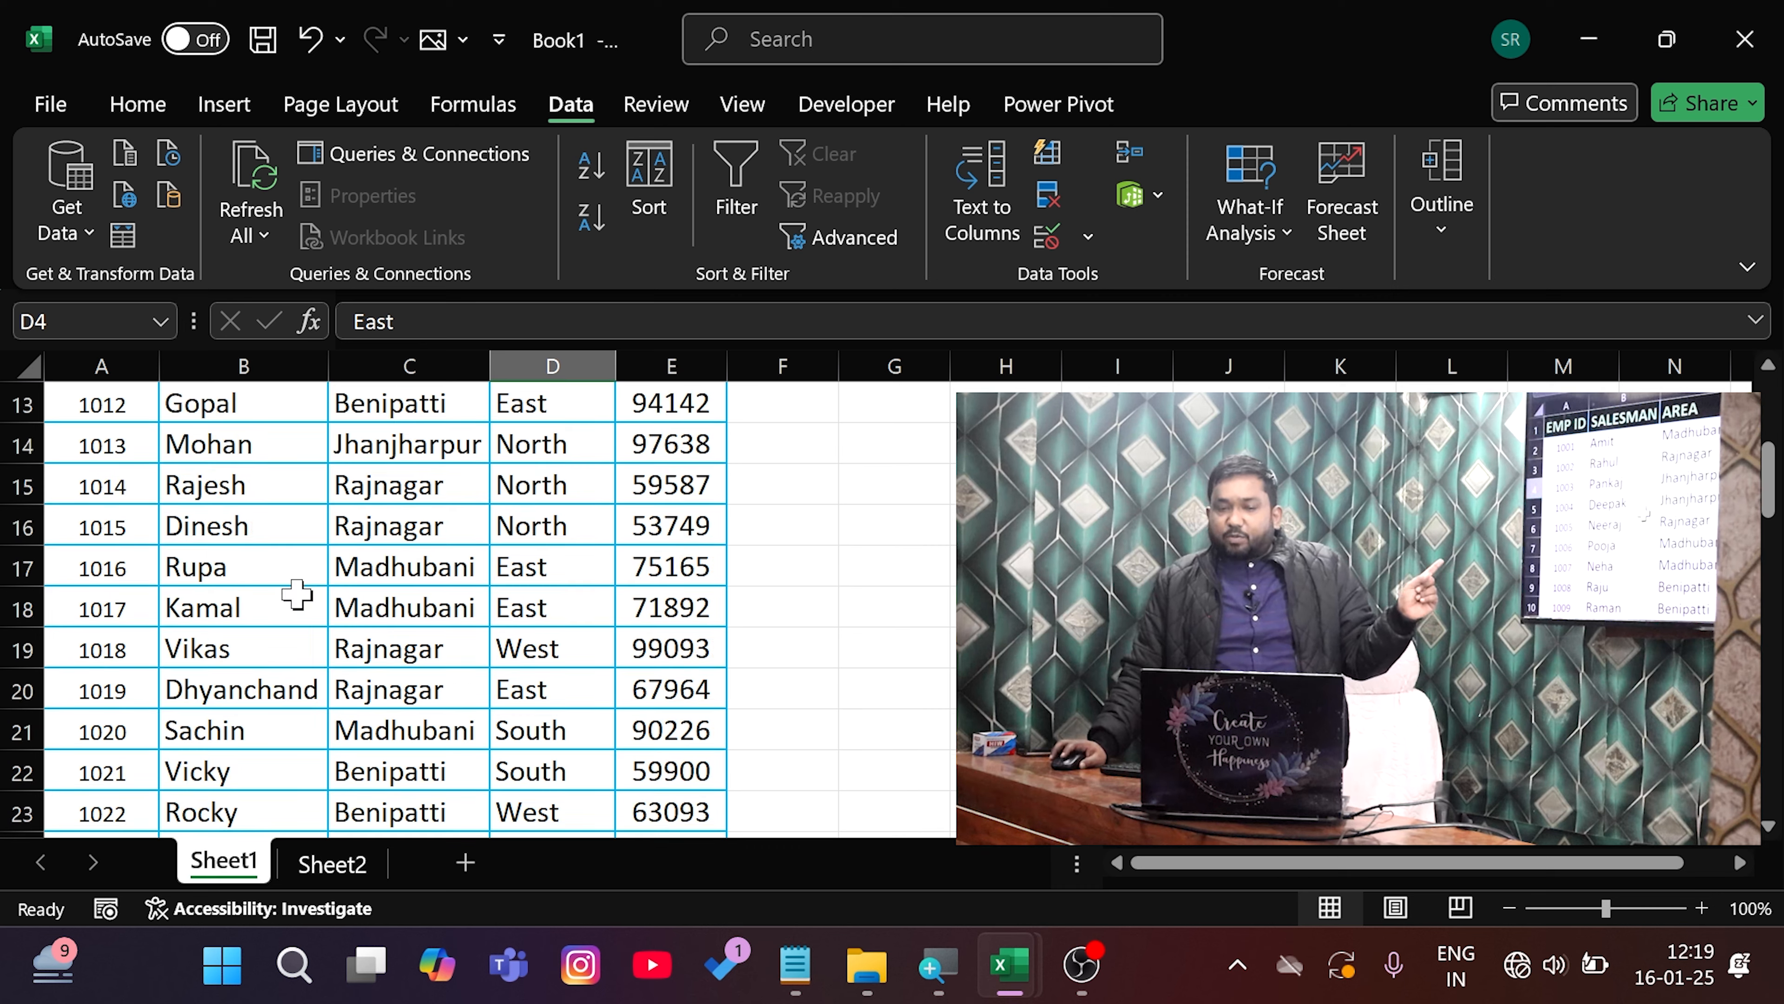
scroll(317, 574, down, 4)
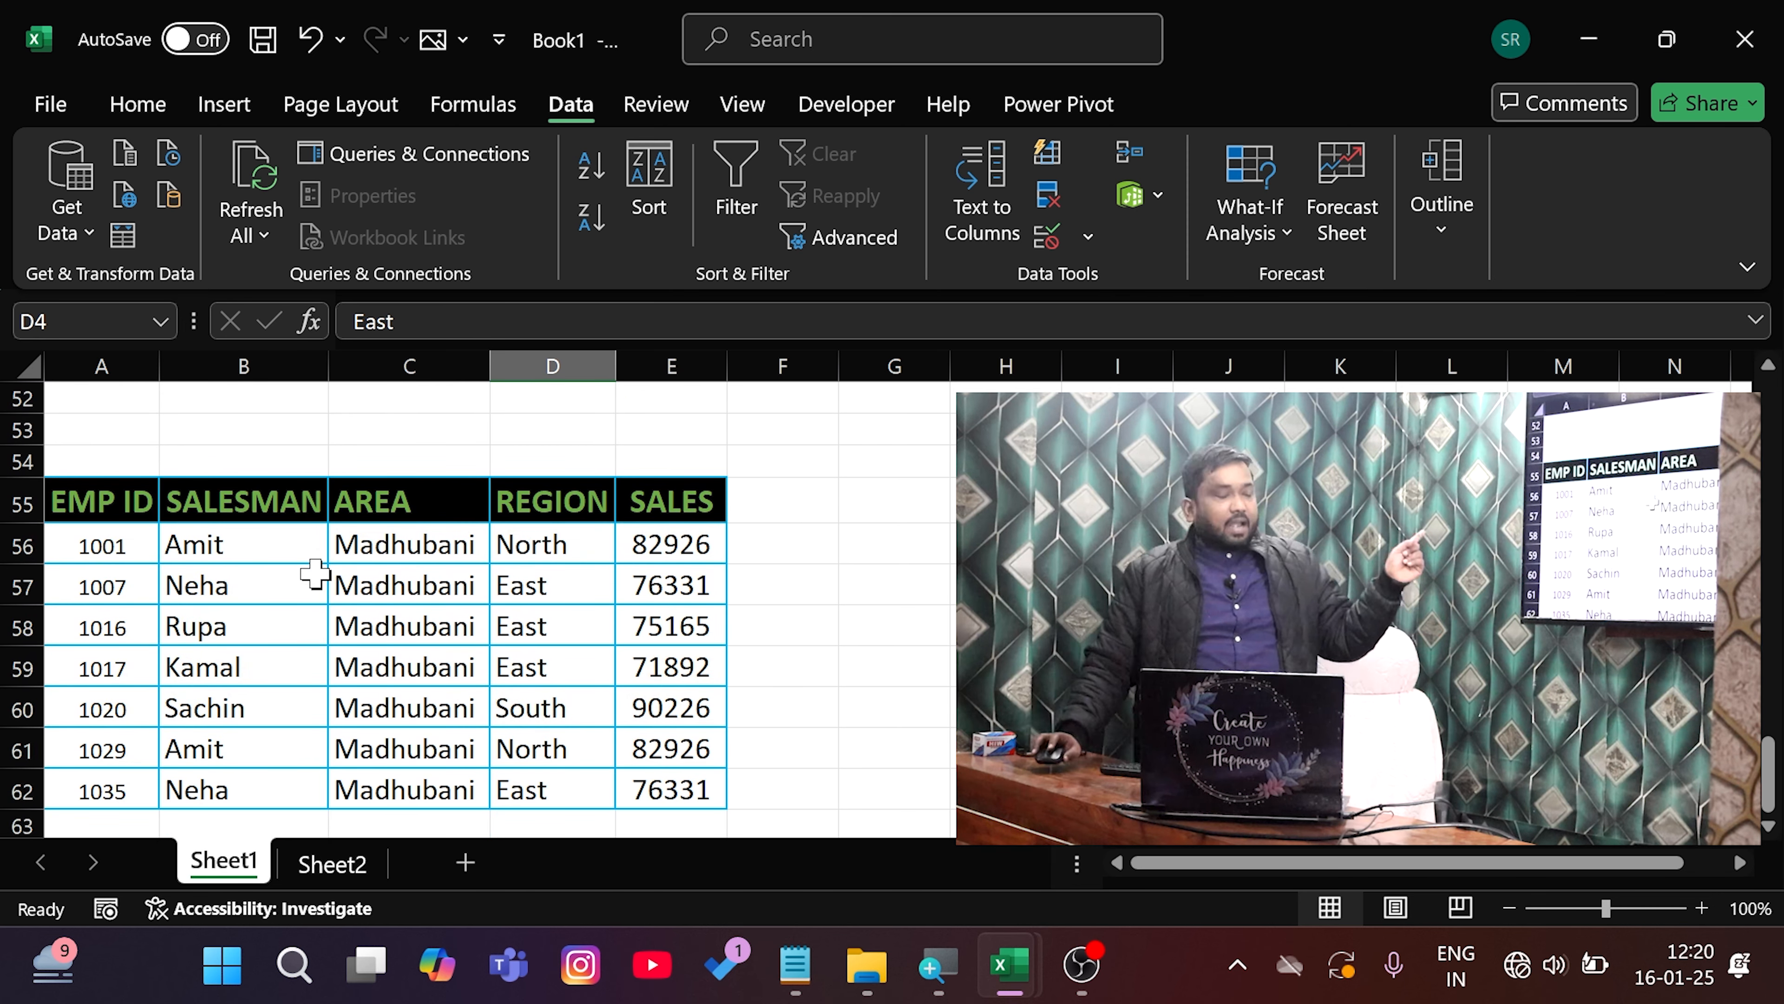
click(385, 550)
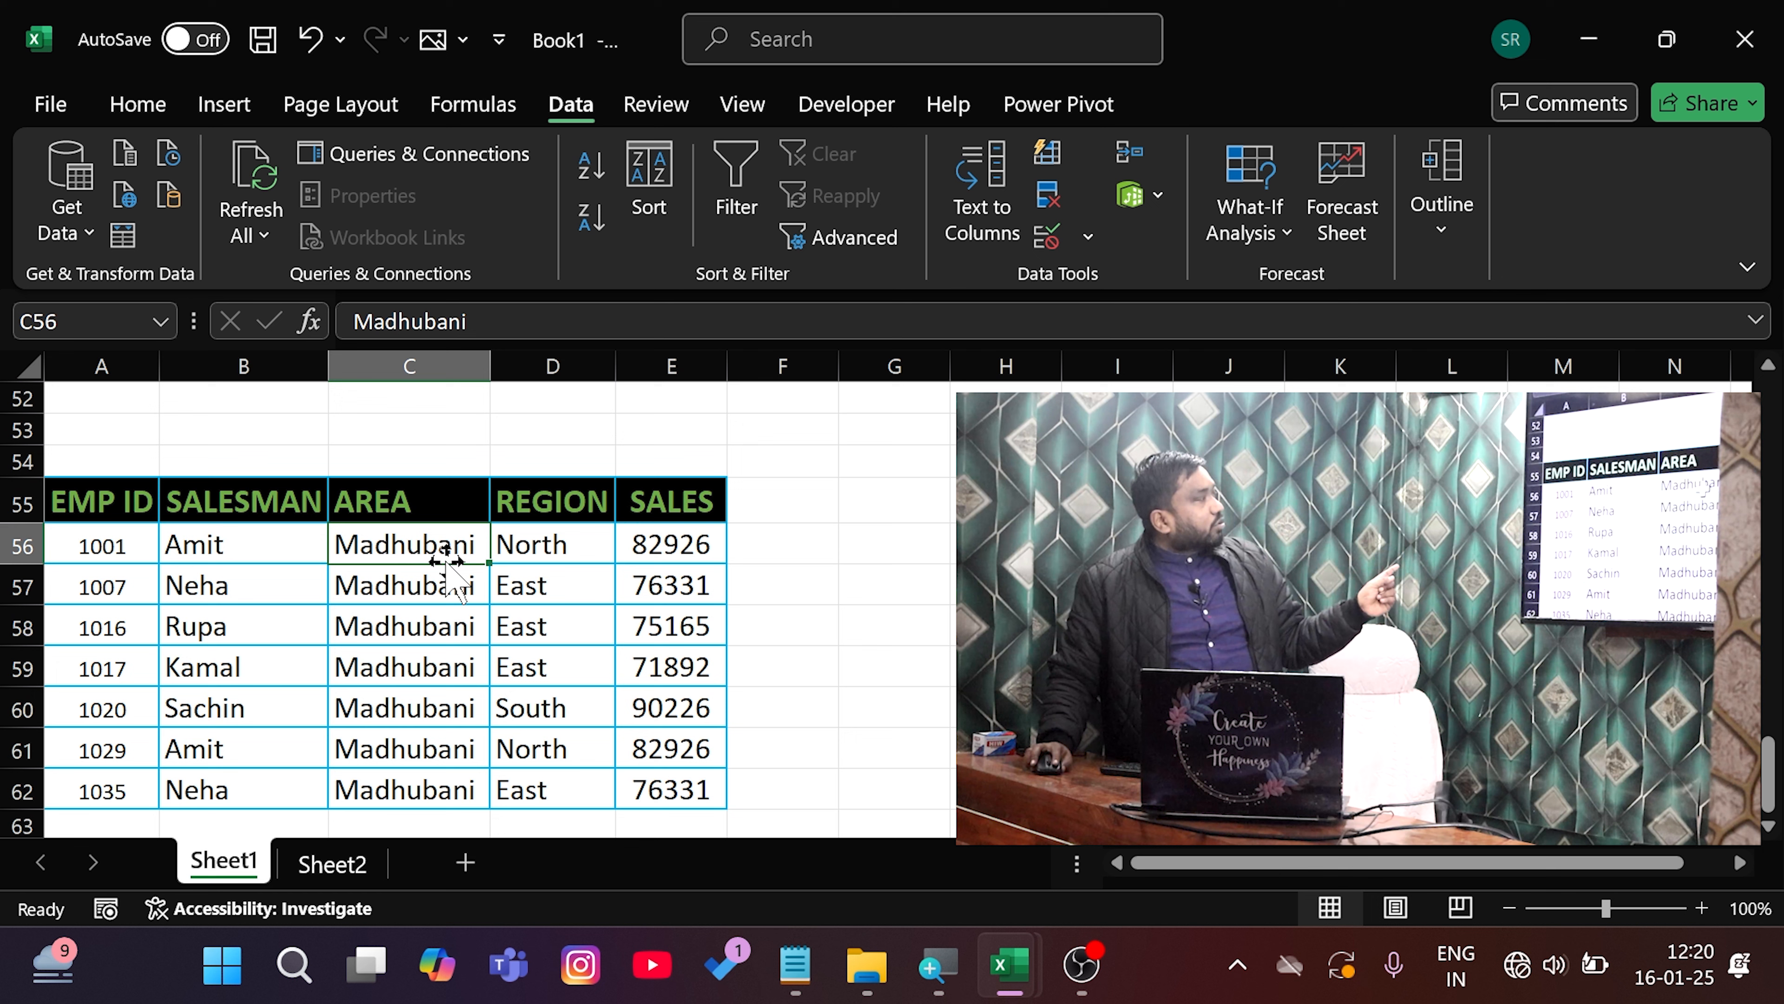
click(219, 555)
click(223, 614)
click(264, 671)
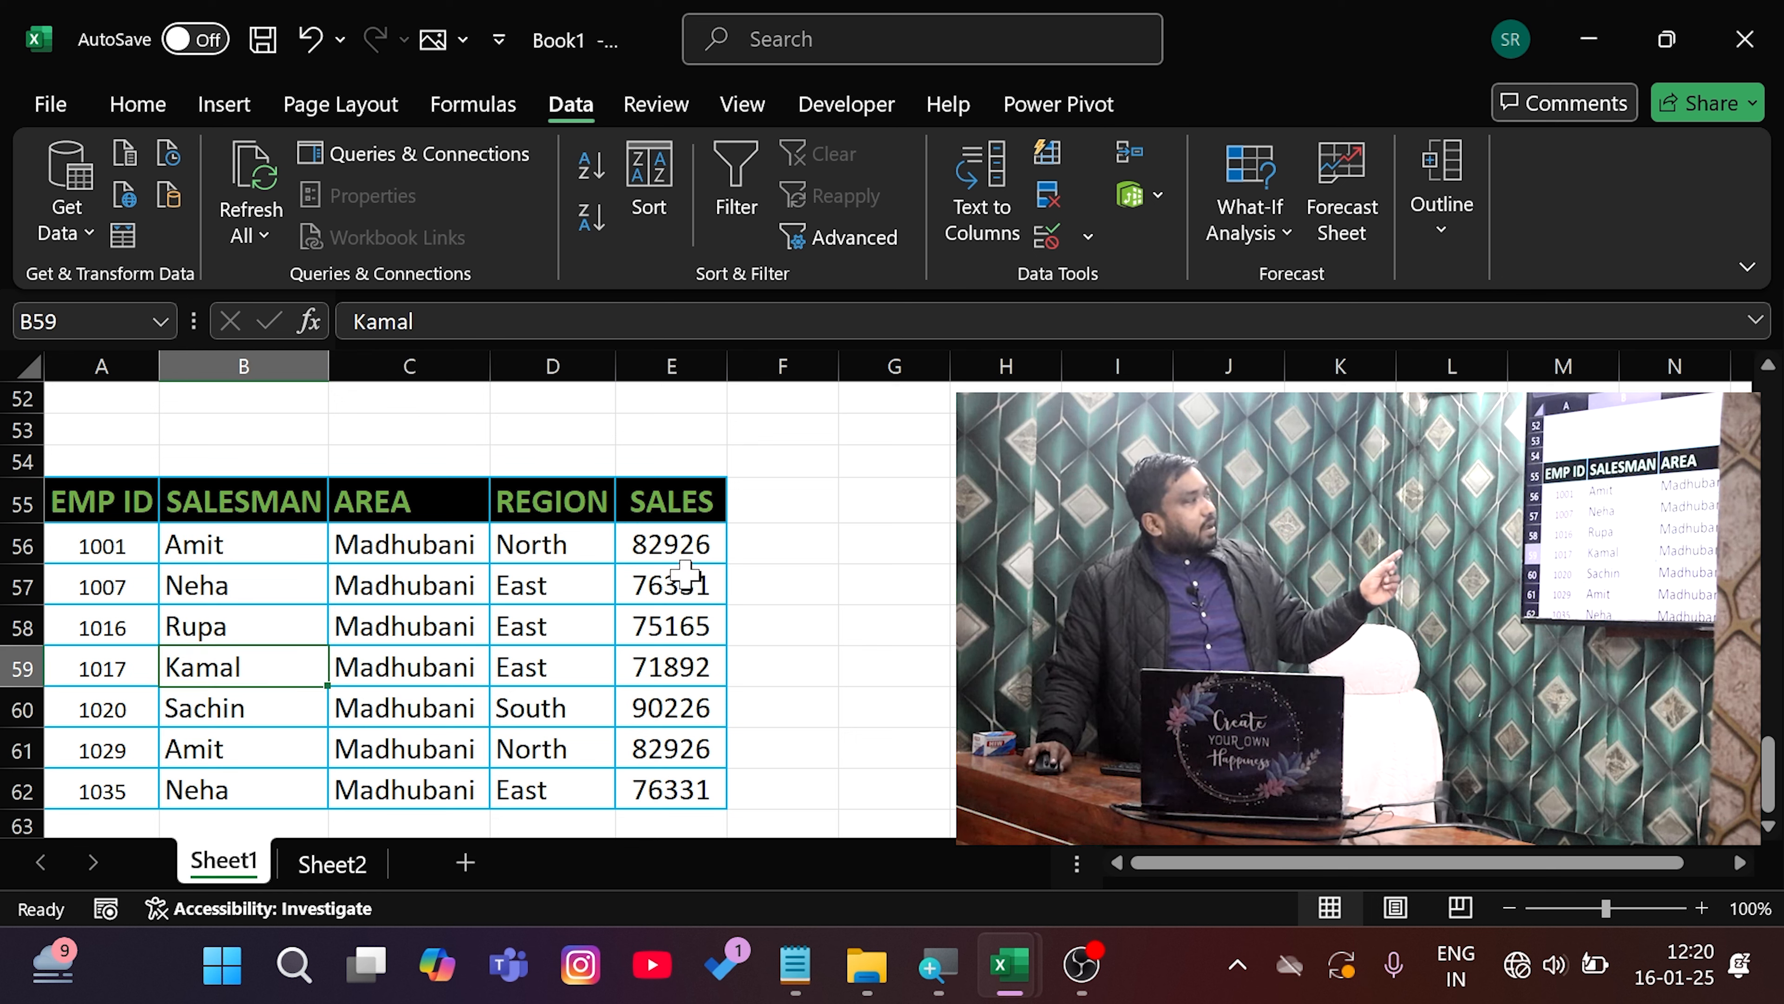
drag(395, 542, 406, 717)
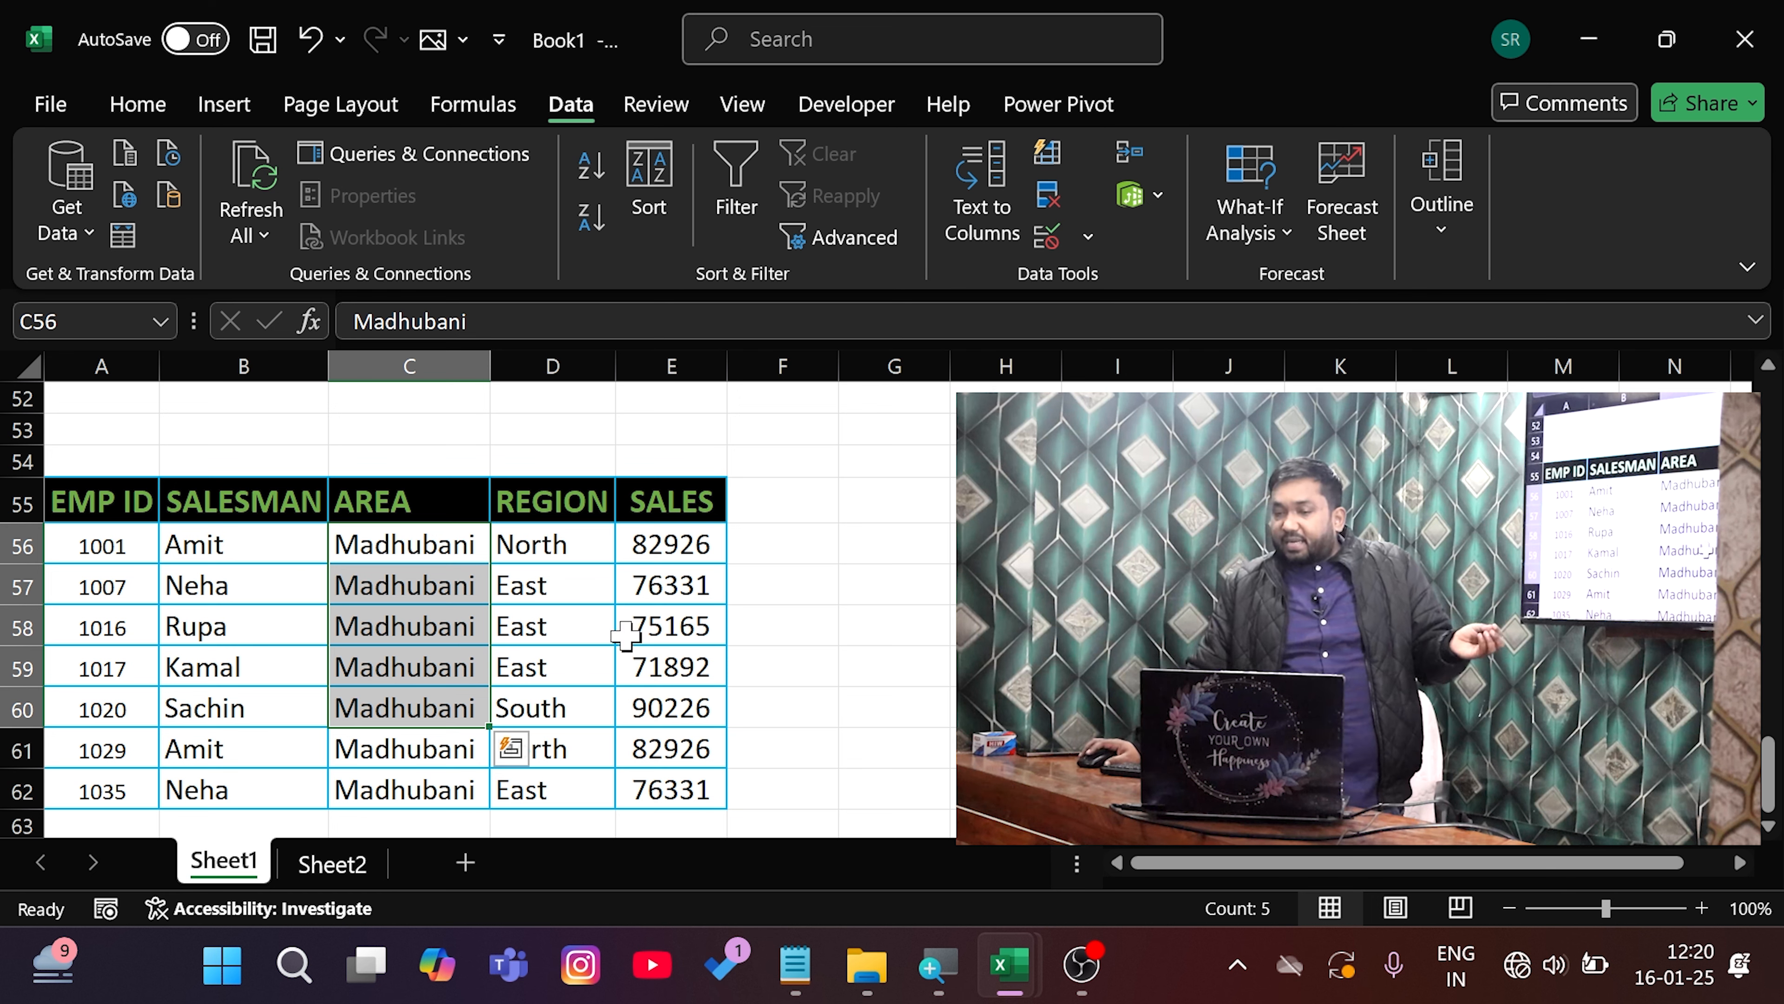
click(696, 552)
drag(678, 768, 676, 789)
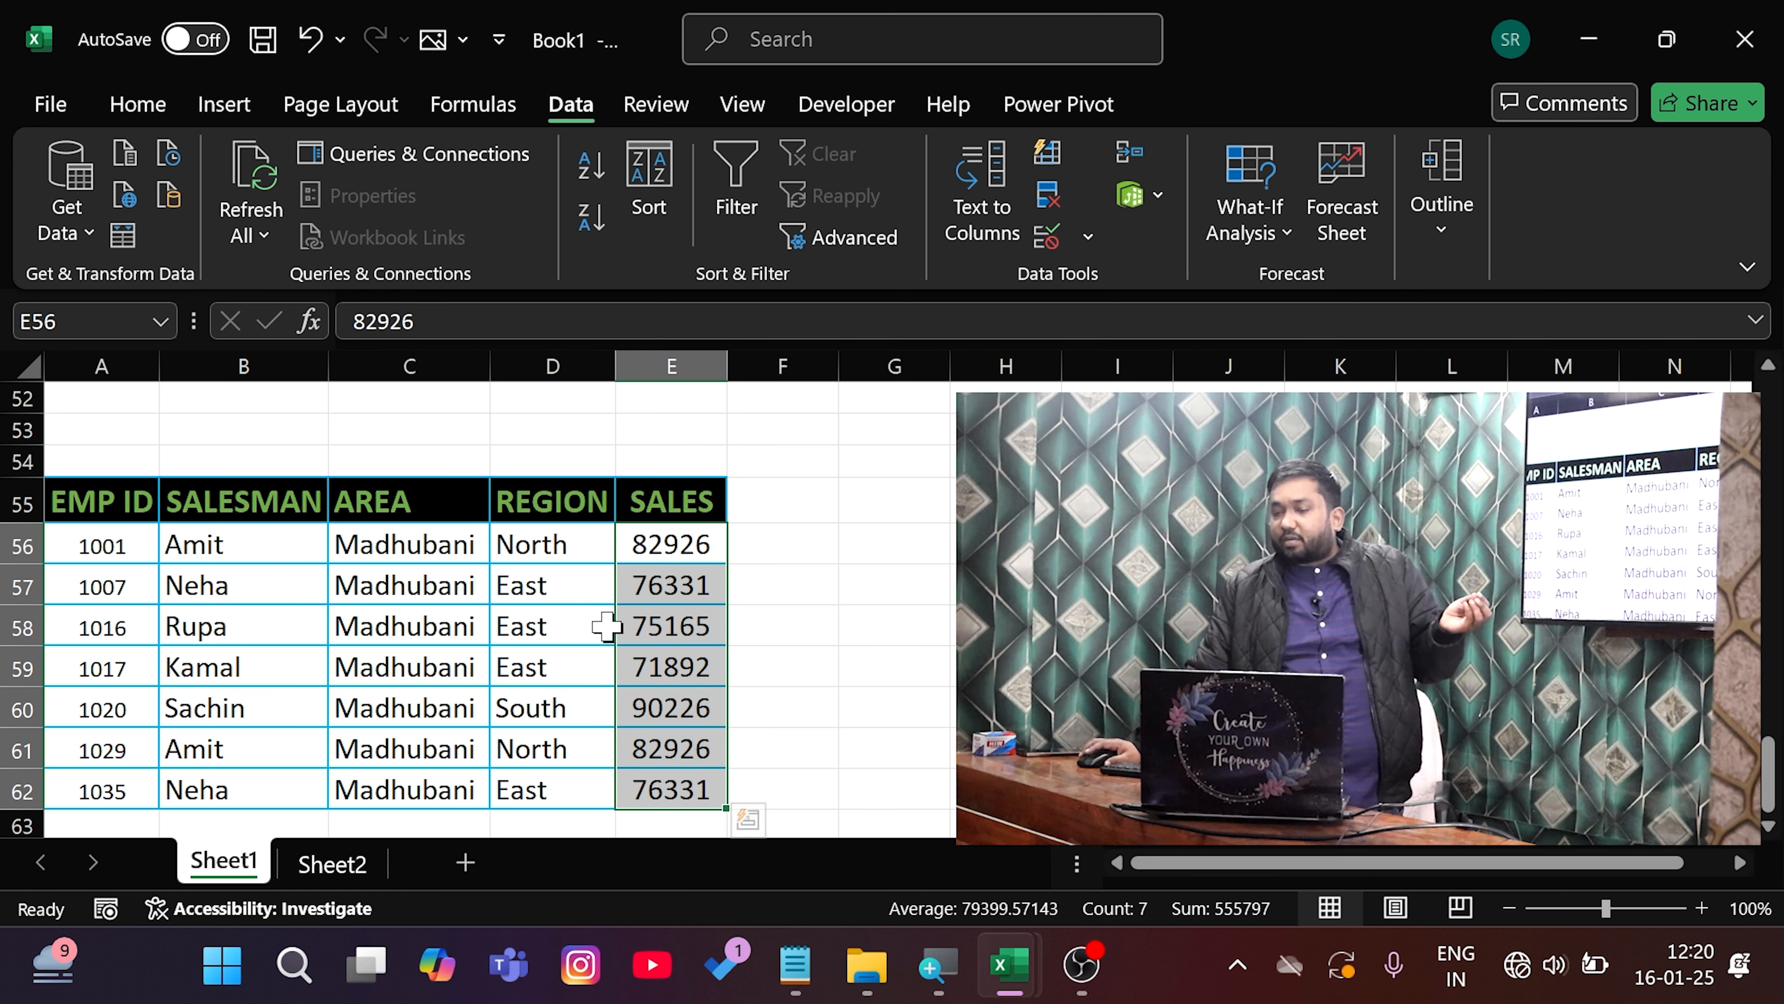
scroll(598, 625, down, 2)
scroll(597, 626, up, 1)
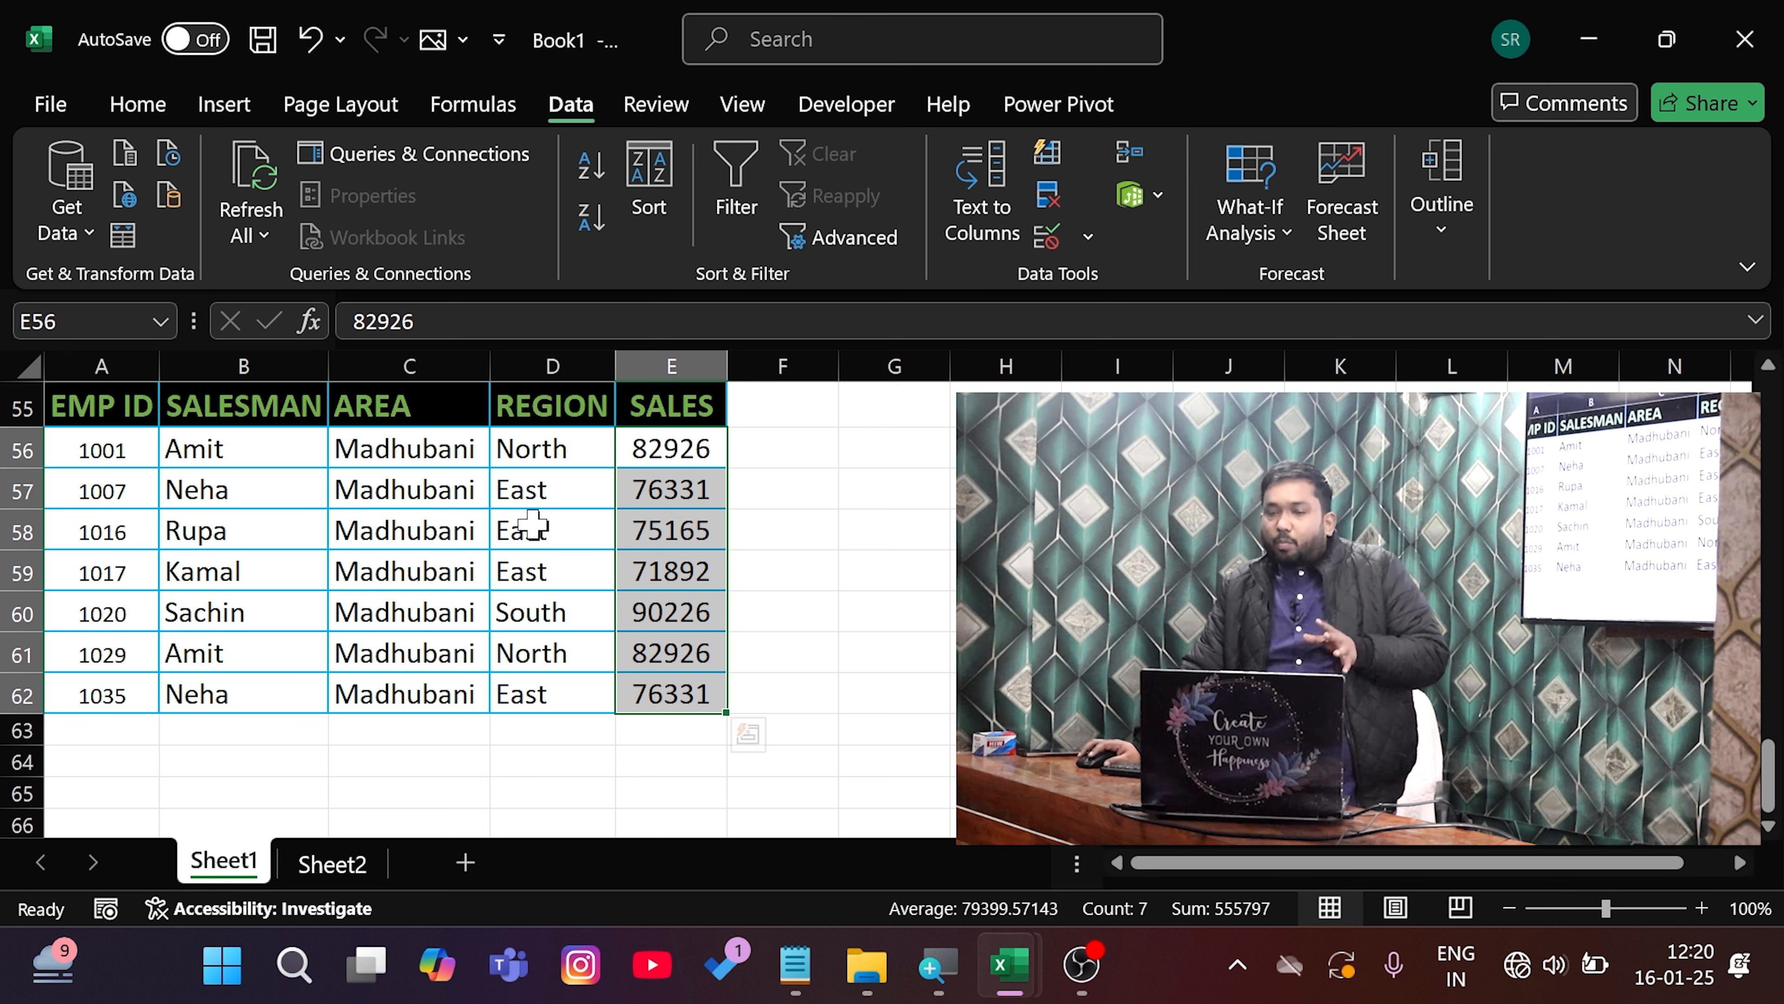
scroll(500, 559, up, 4)
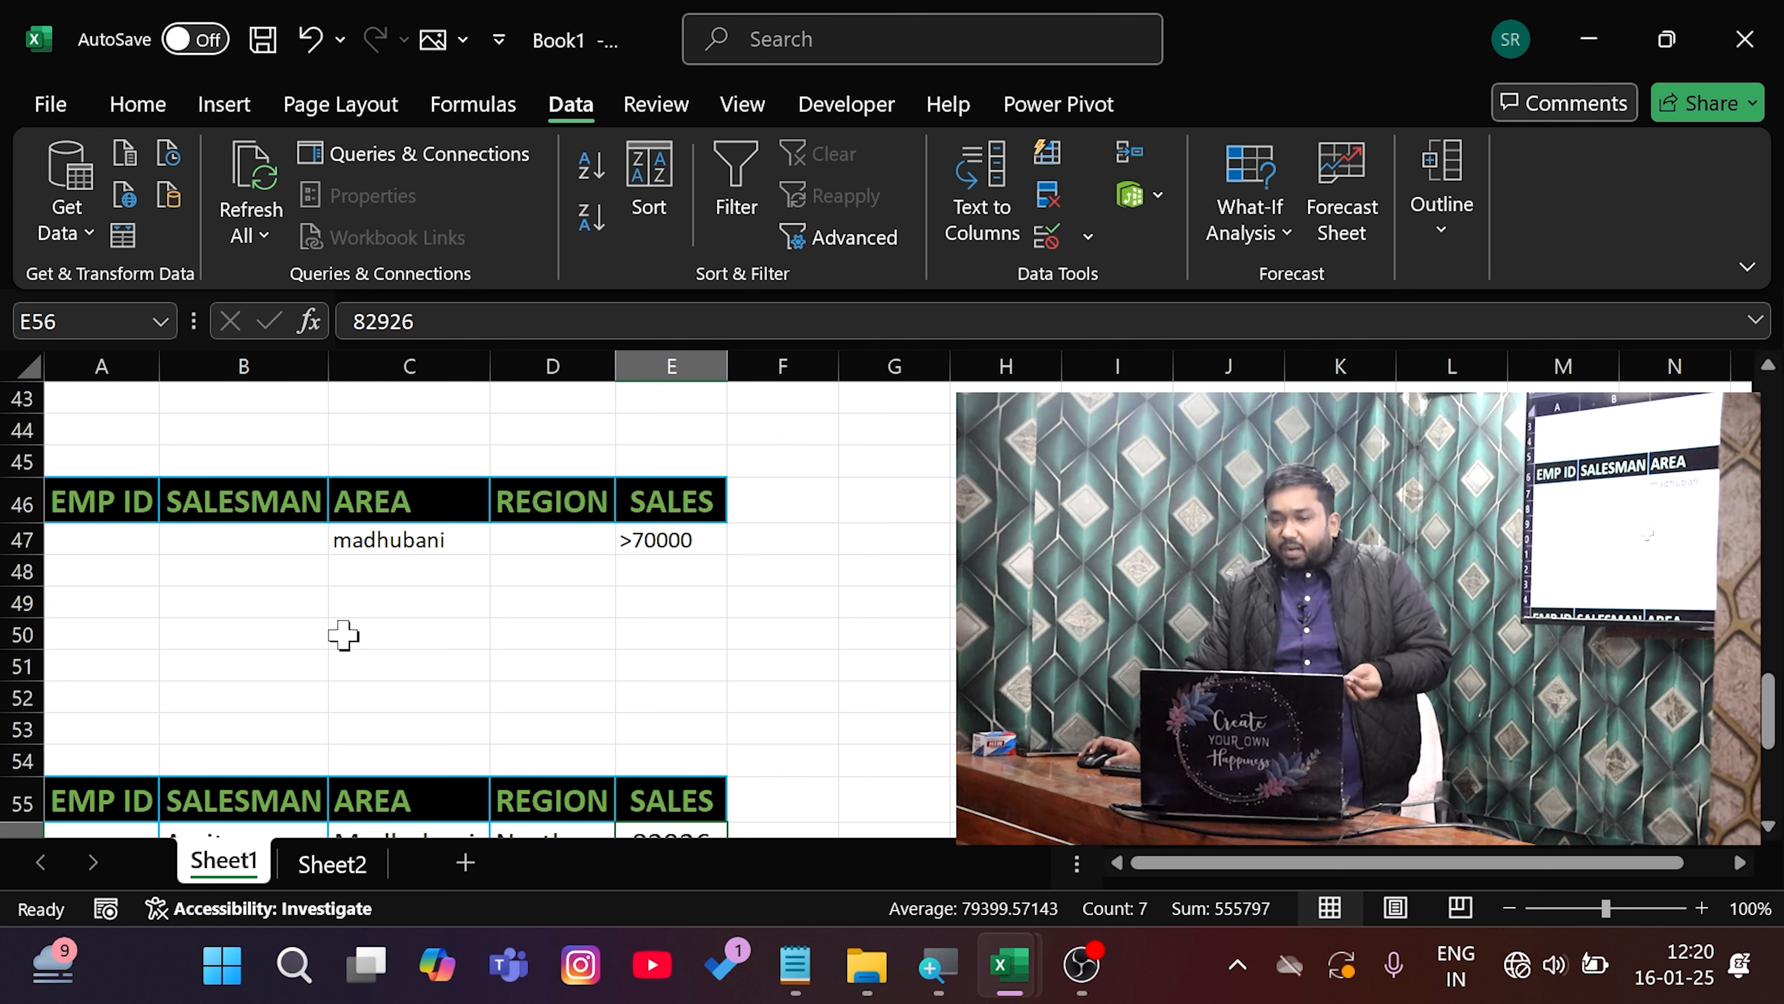
scroll(467, 666, up, 1)
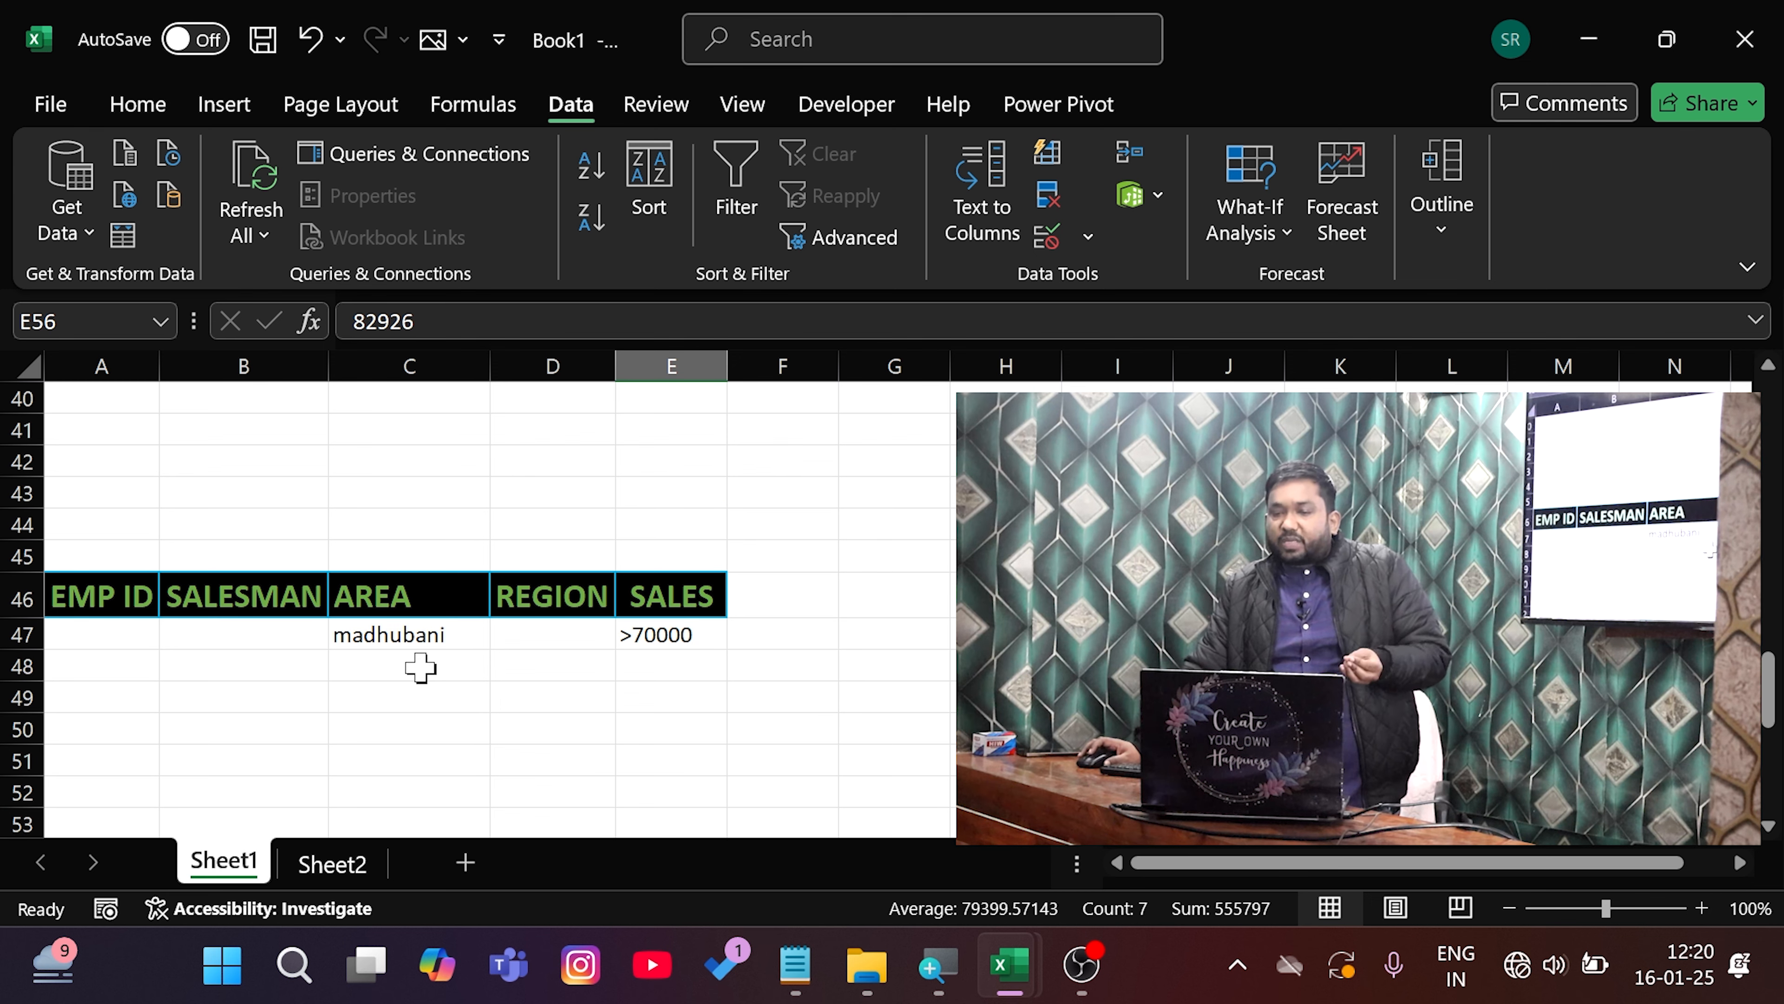
click(370, 632)
scroll(734, 699, down, 2)
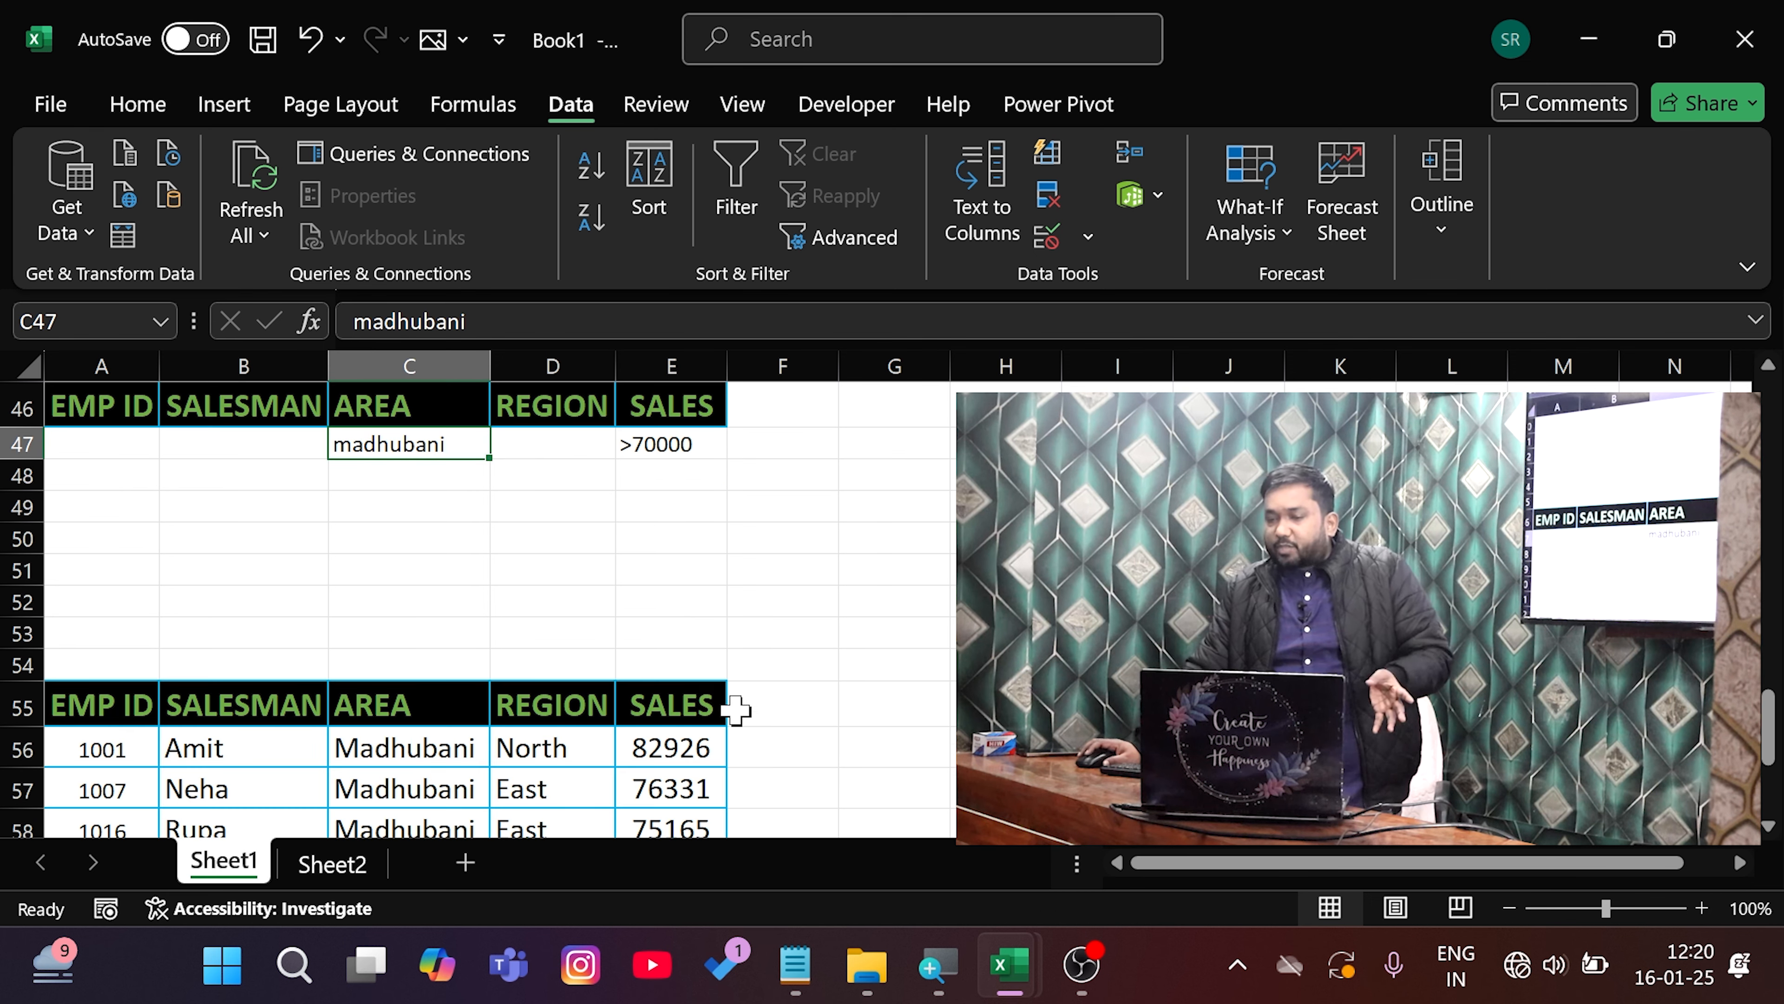
scroll(652, 706, down, 1)
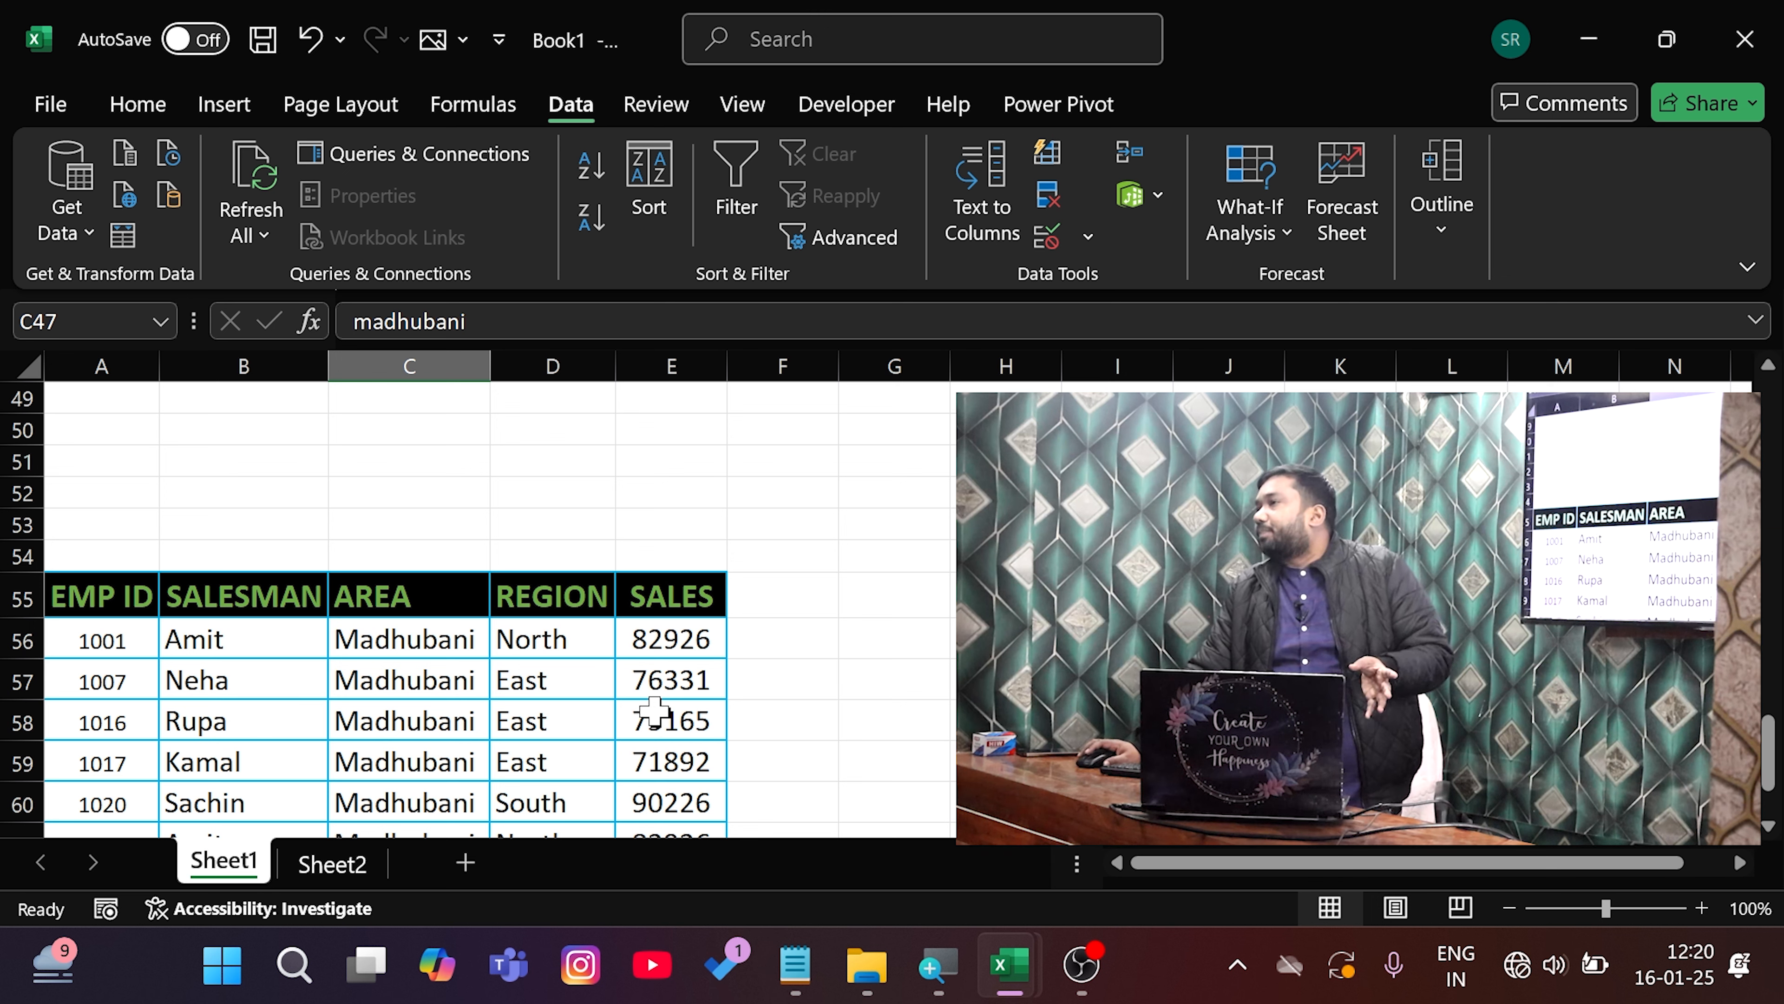
scroll(653, 710, up, 10)
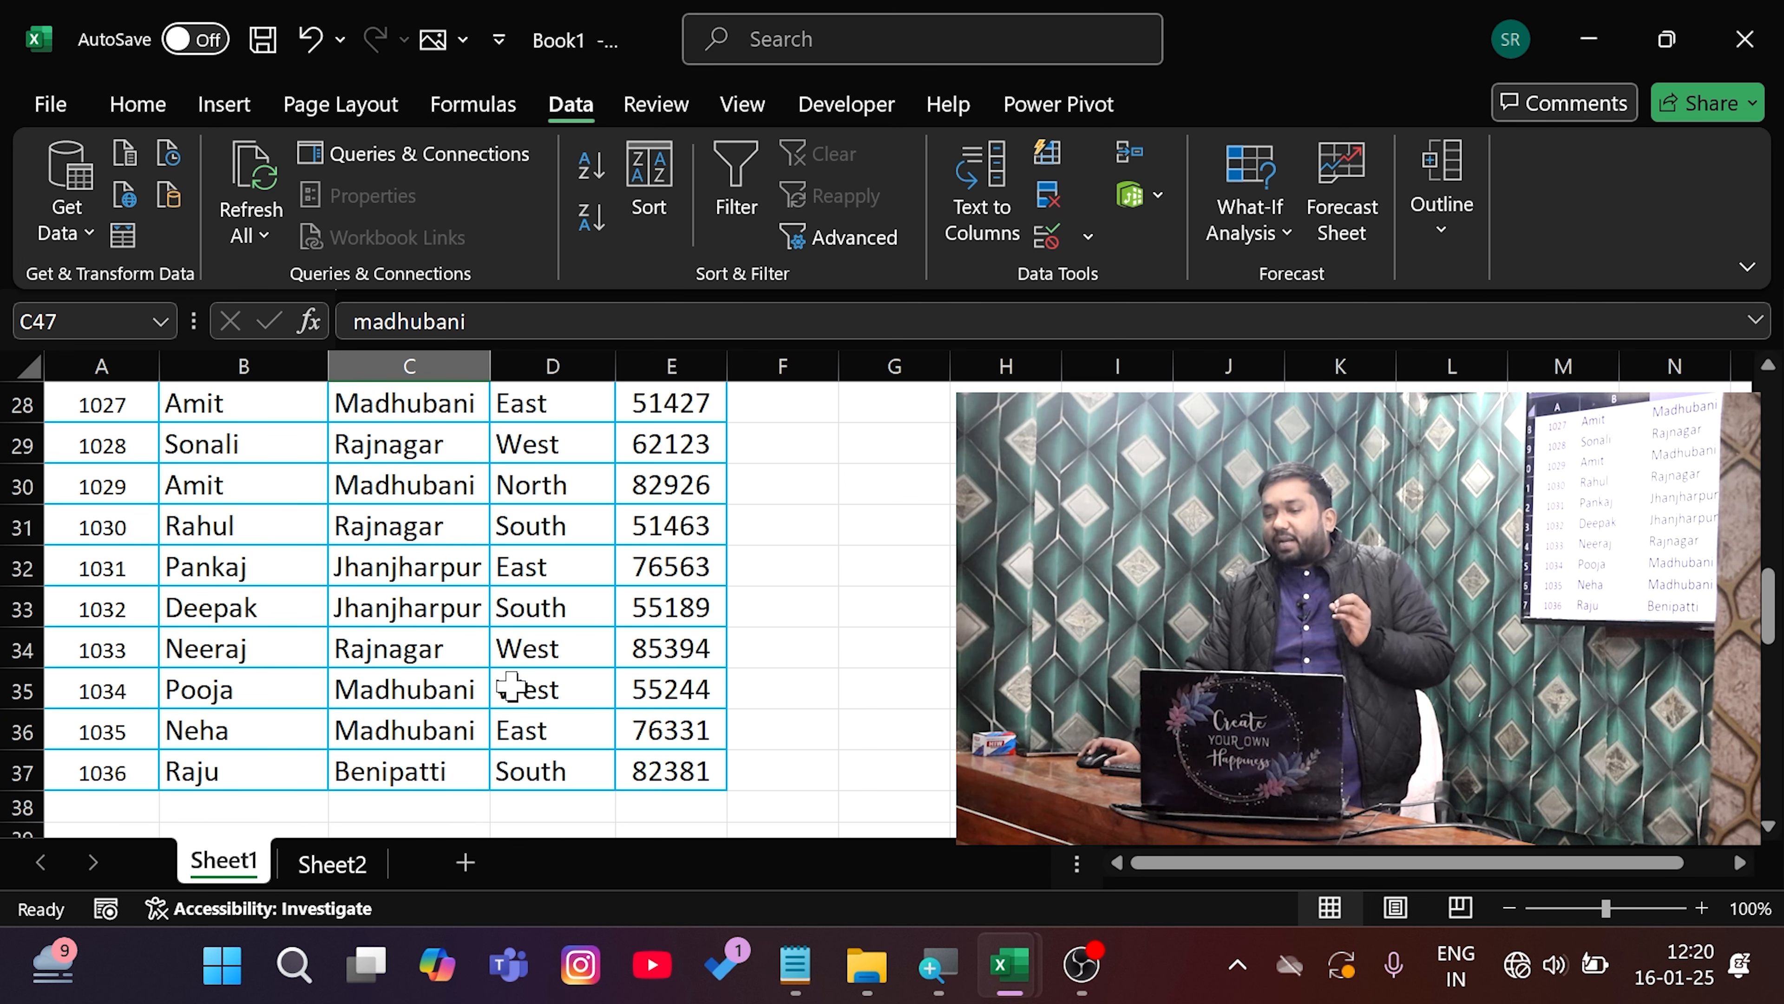